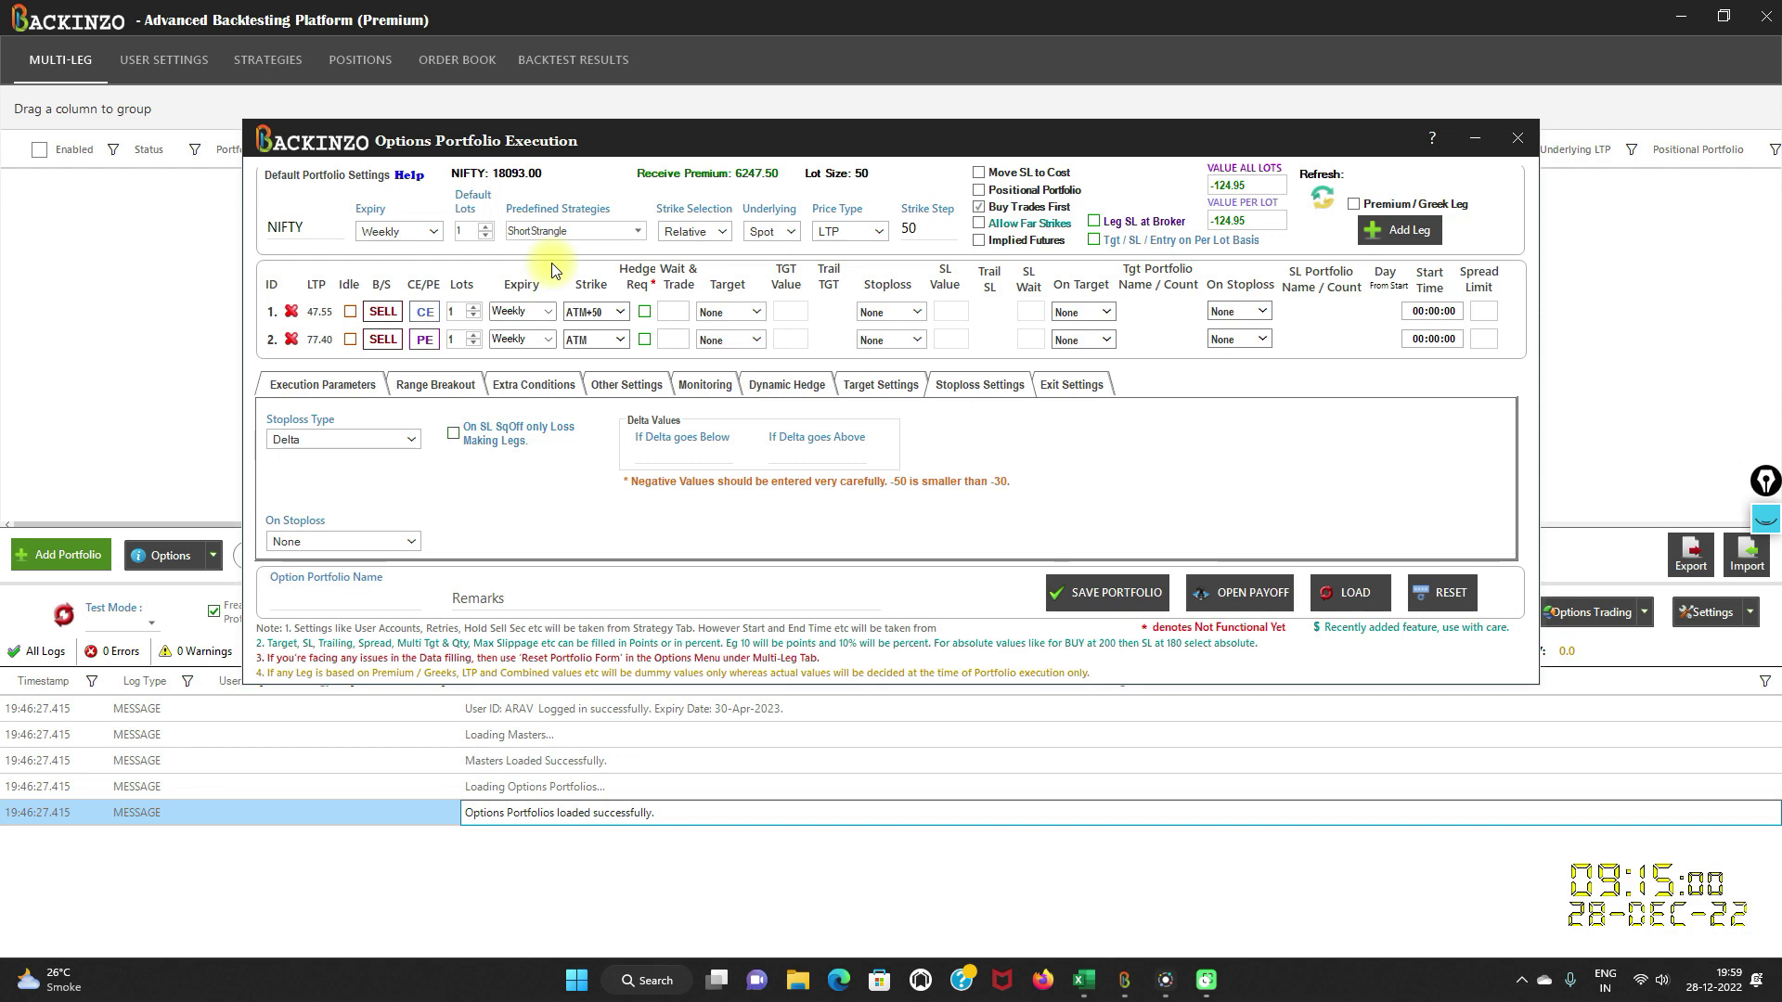
# - Open the portfolio's stoploss settings and choose Delta as the Stoploss Type
pyautogui.click(989, 386)
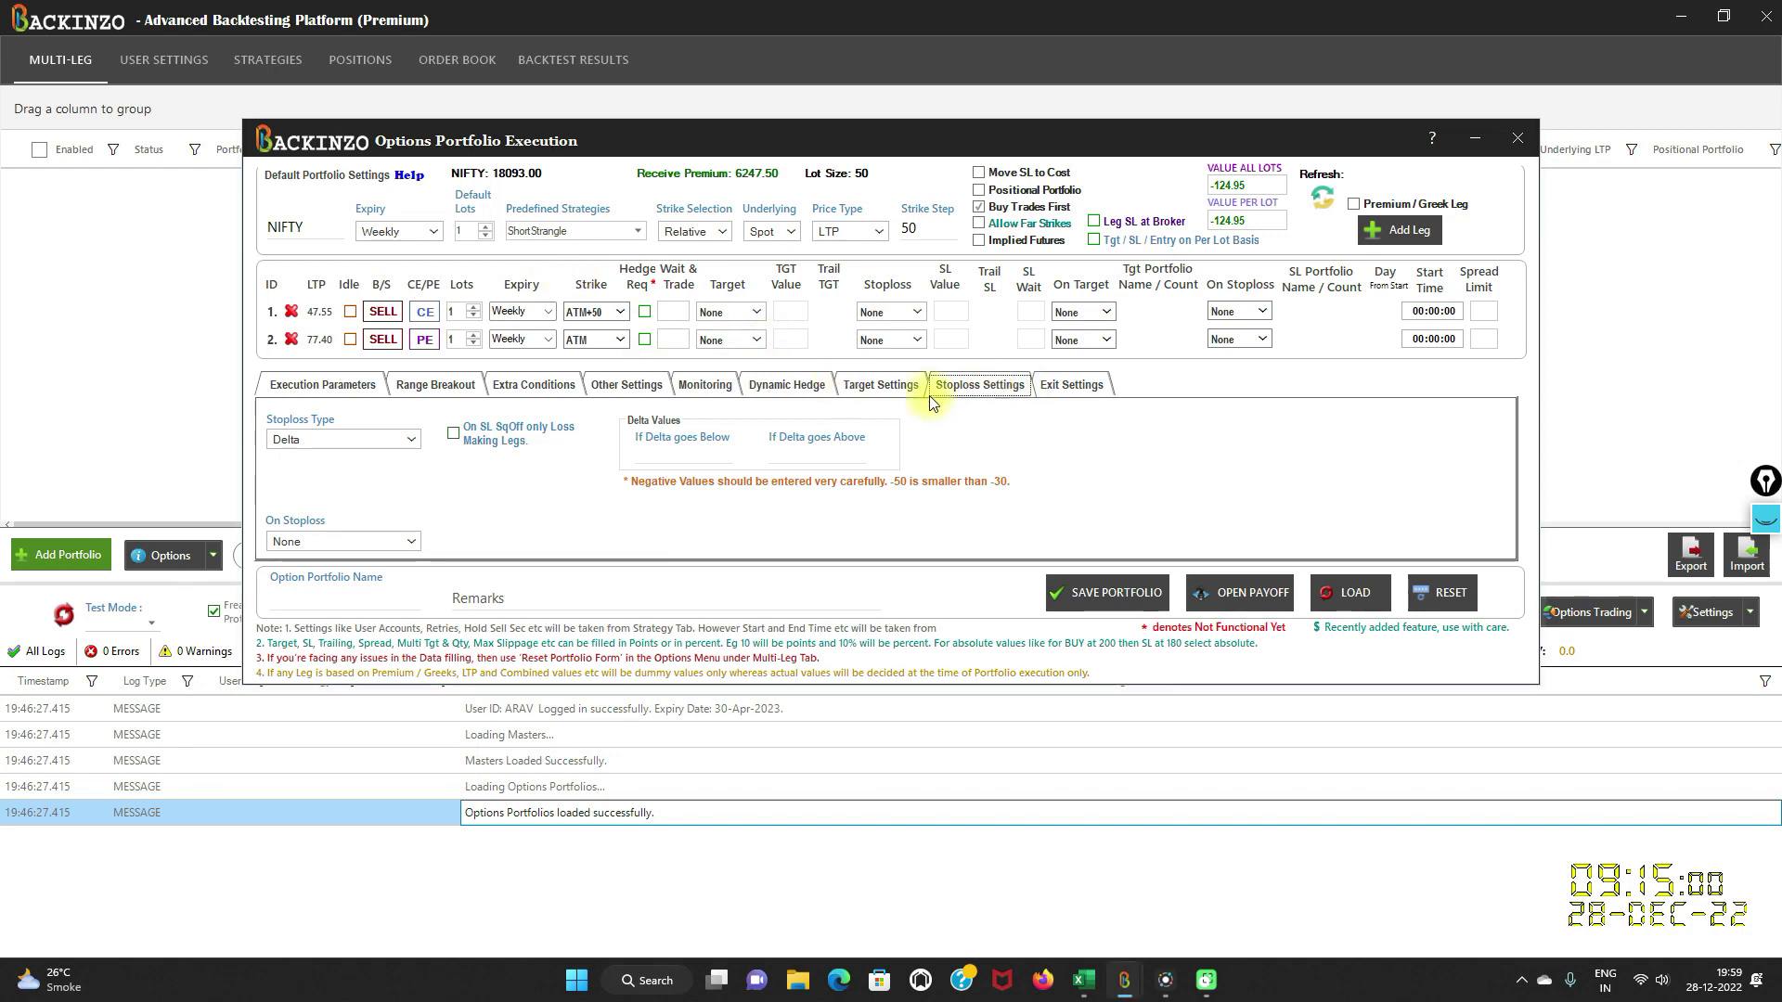
pyautogui.click(399, 439)
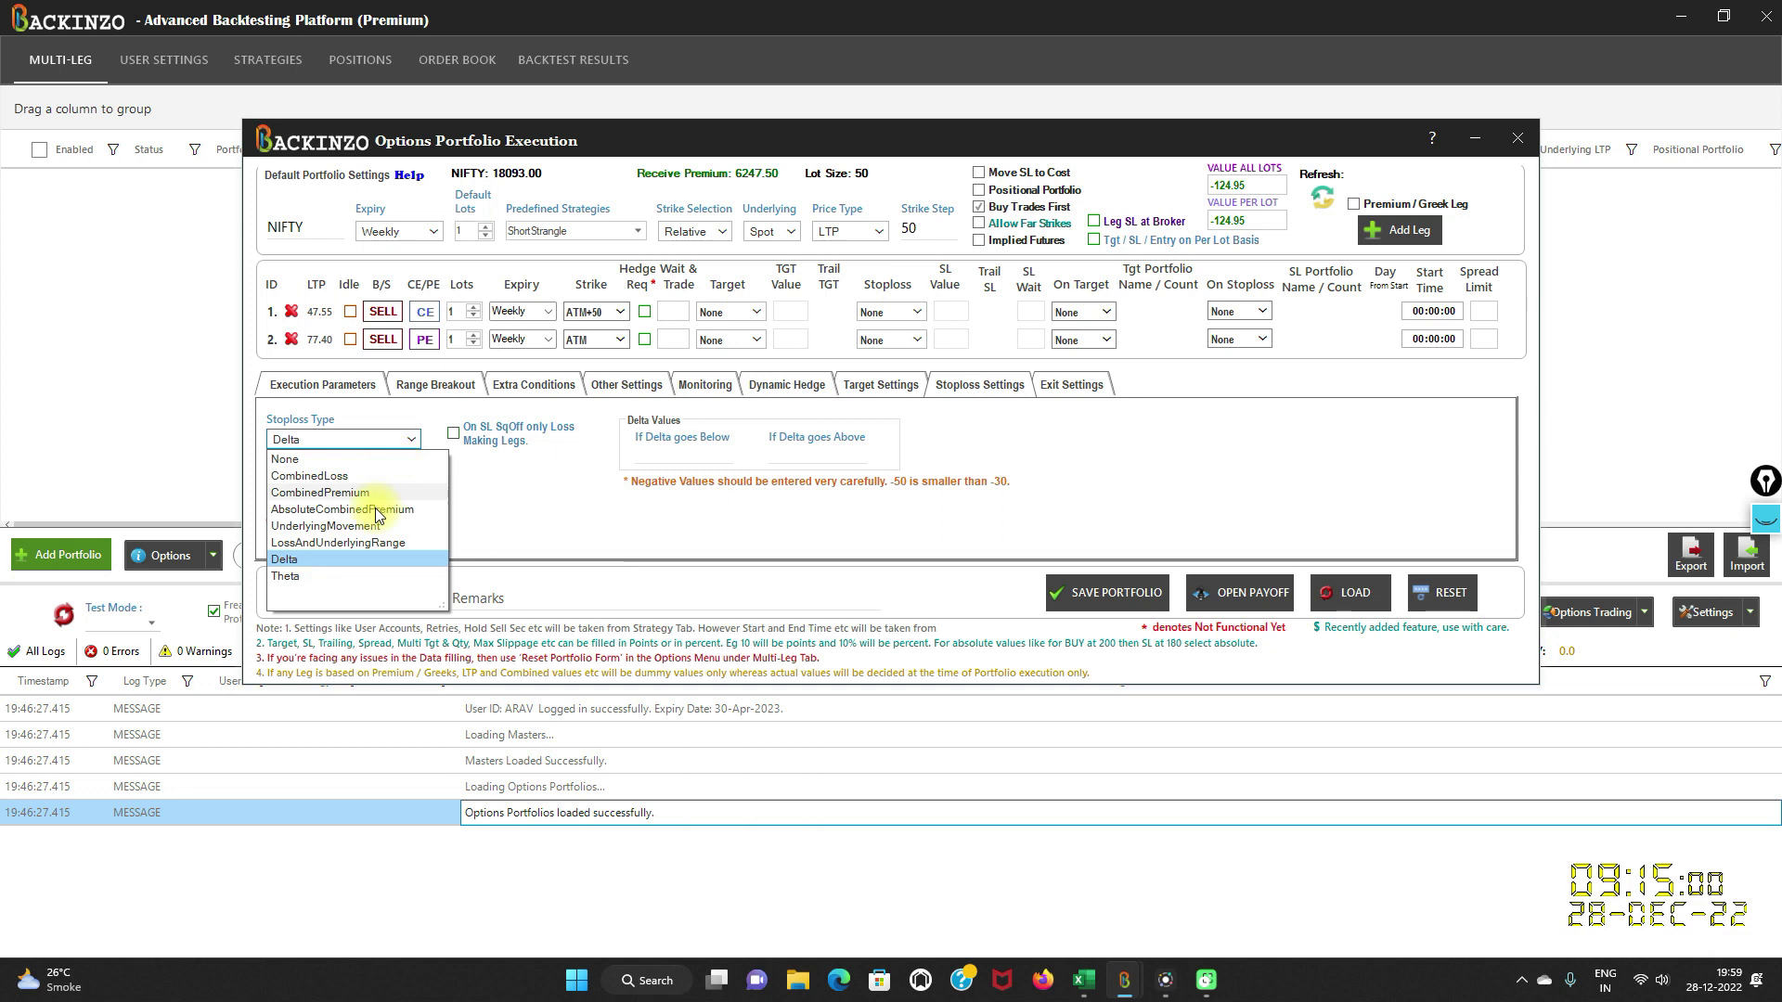
pyautogui.click(314, 560)
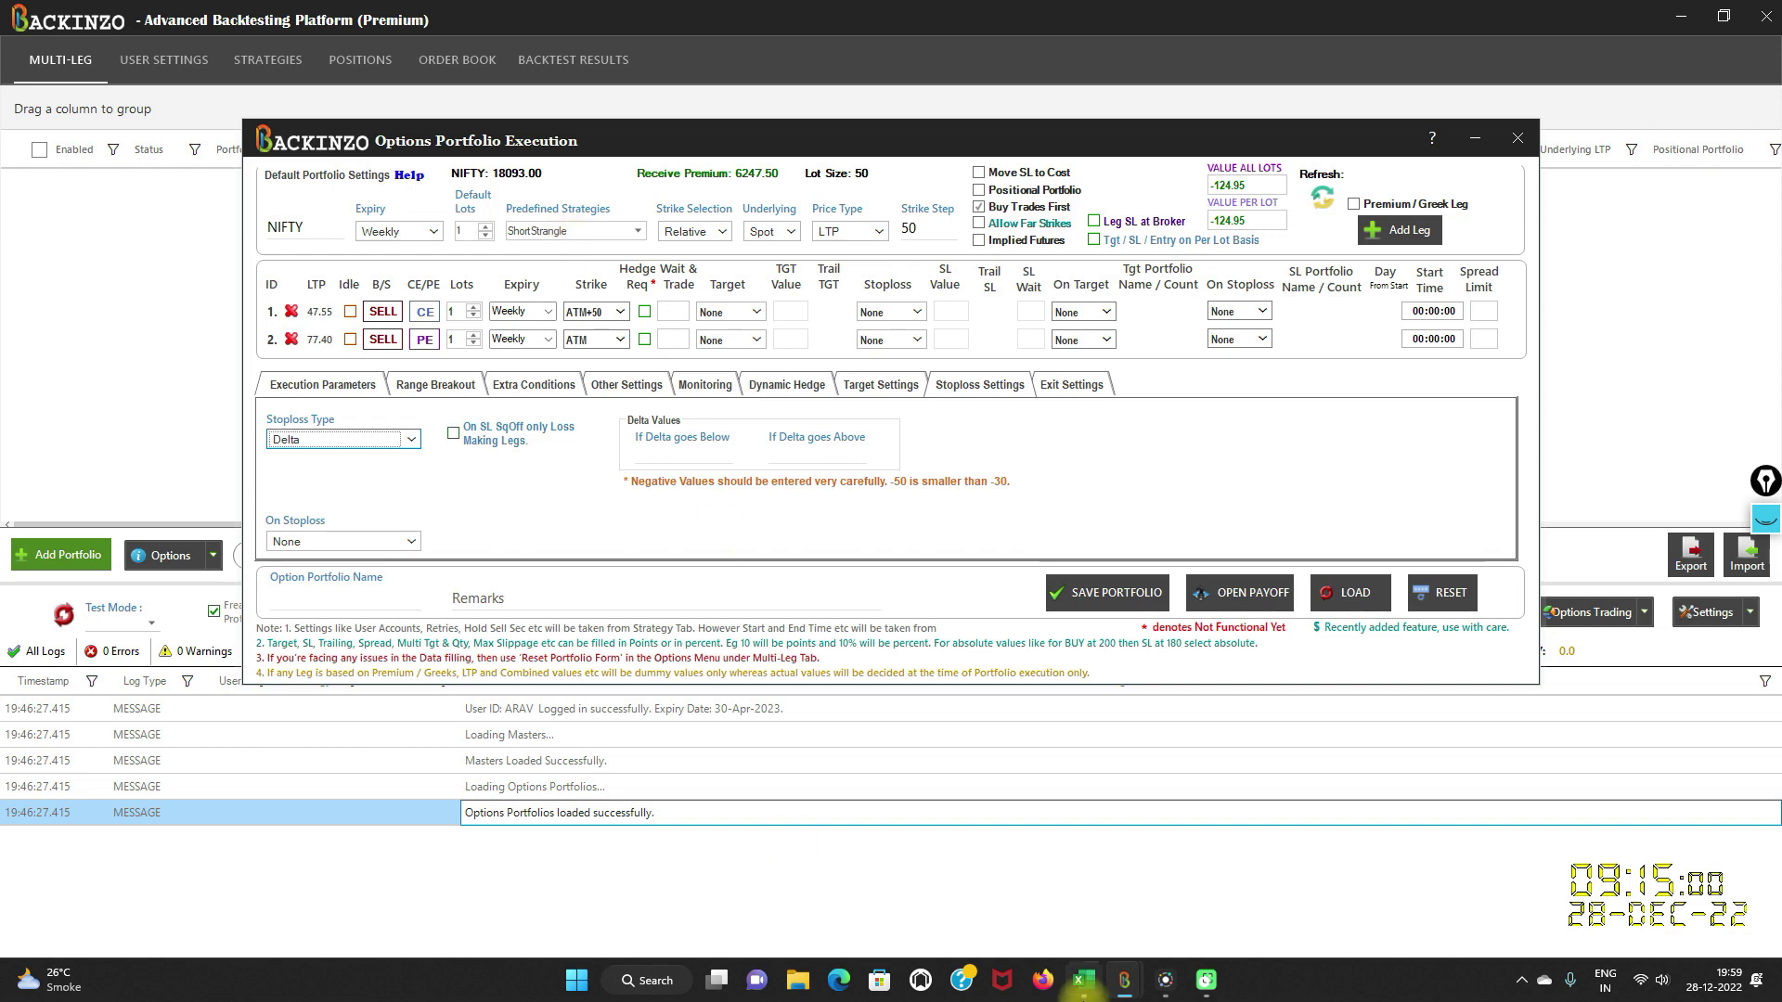
# - Switch to the delta workbook in Excel and review the short strangle notes on delta imbalance and square-off commands
pyautogui.click(1086, 980)
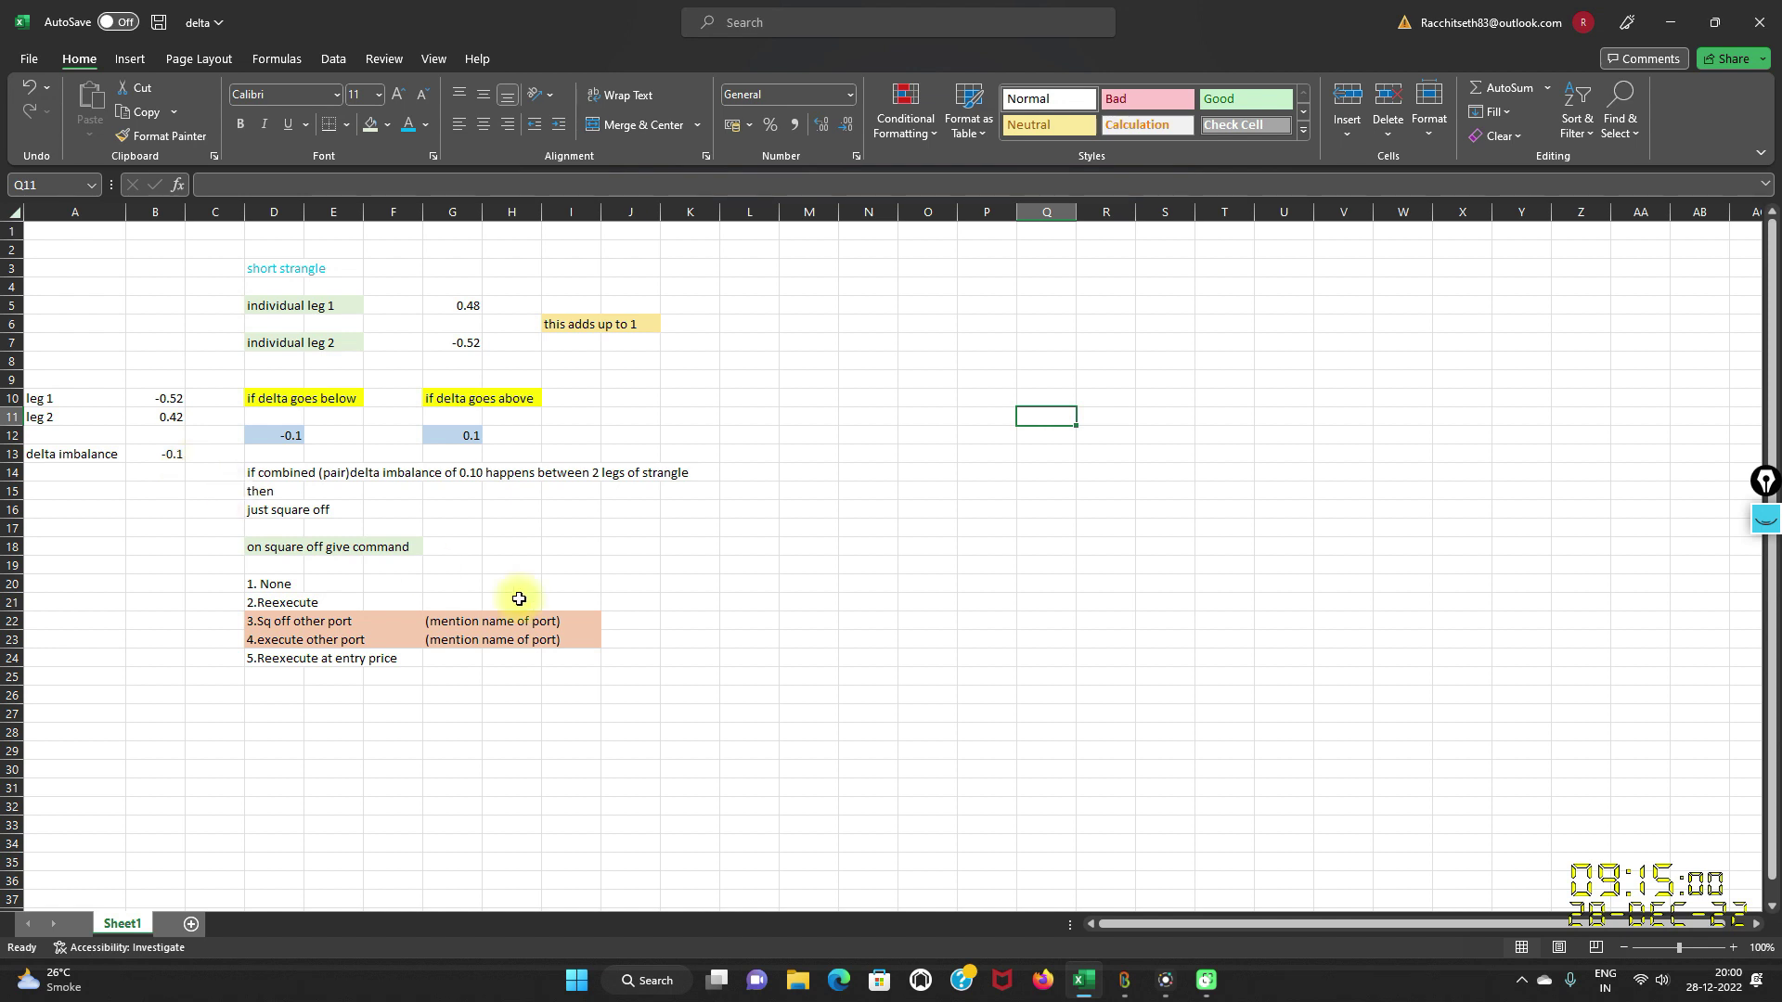
pyautogui.click(1676, 941)
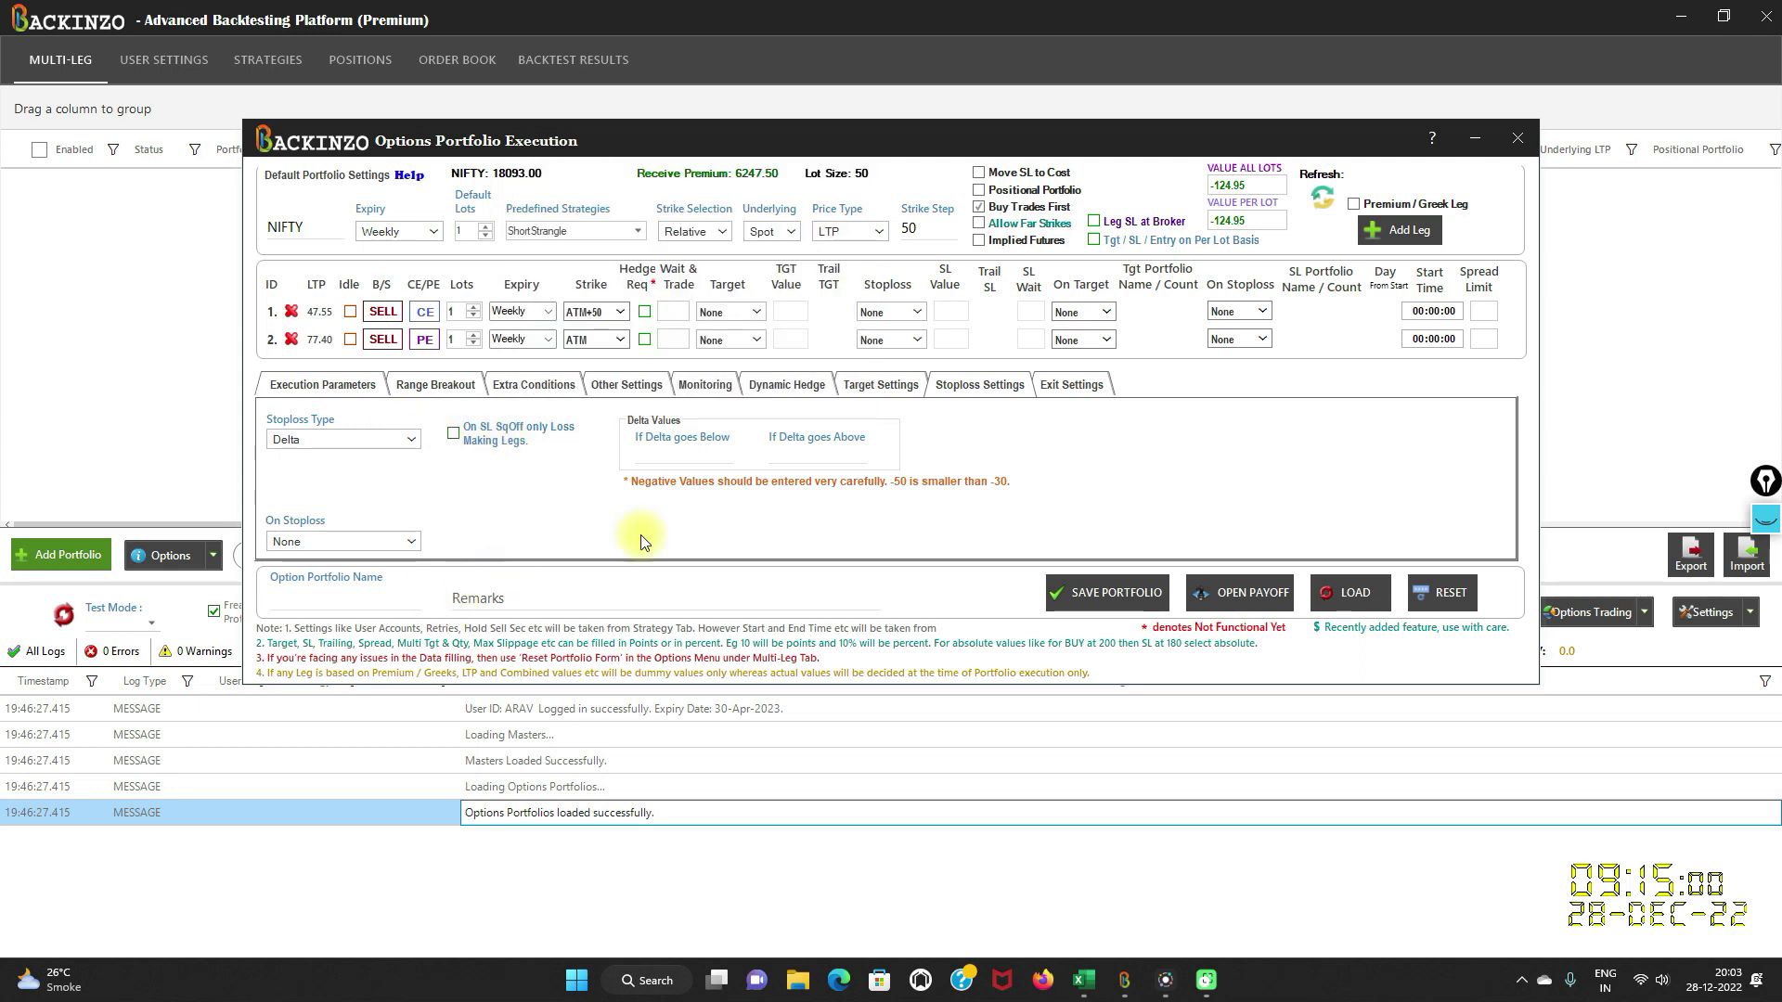
# - Set the stoploss delta values to -.10 for If Delta goes Below and .10 for If Delta goes Above
pyautogui.click(664, 456)
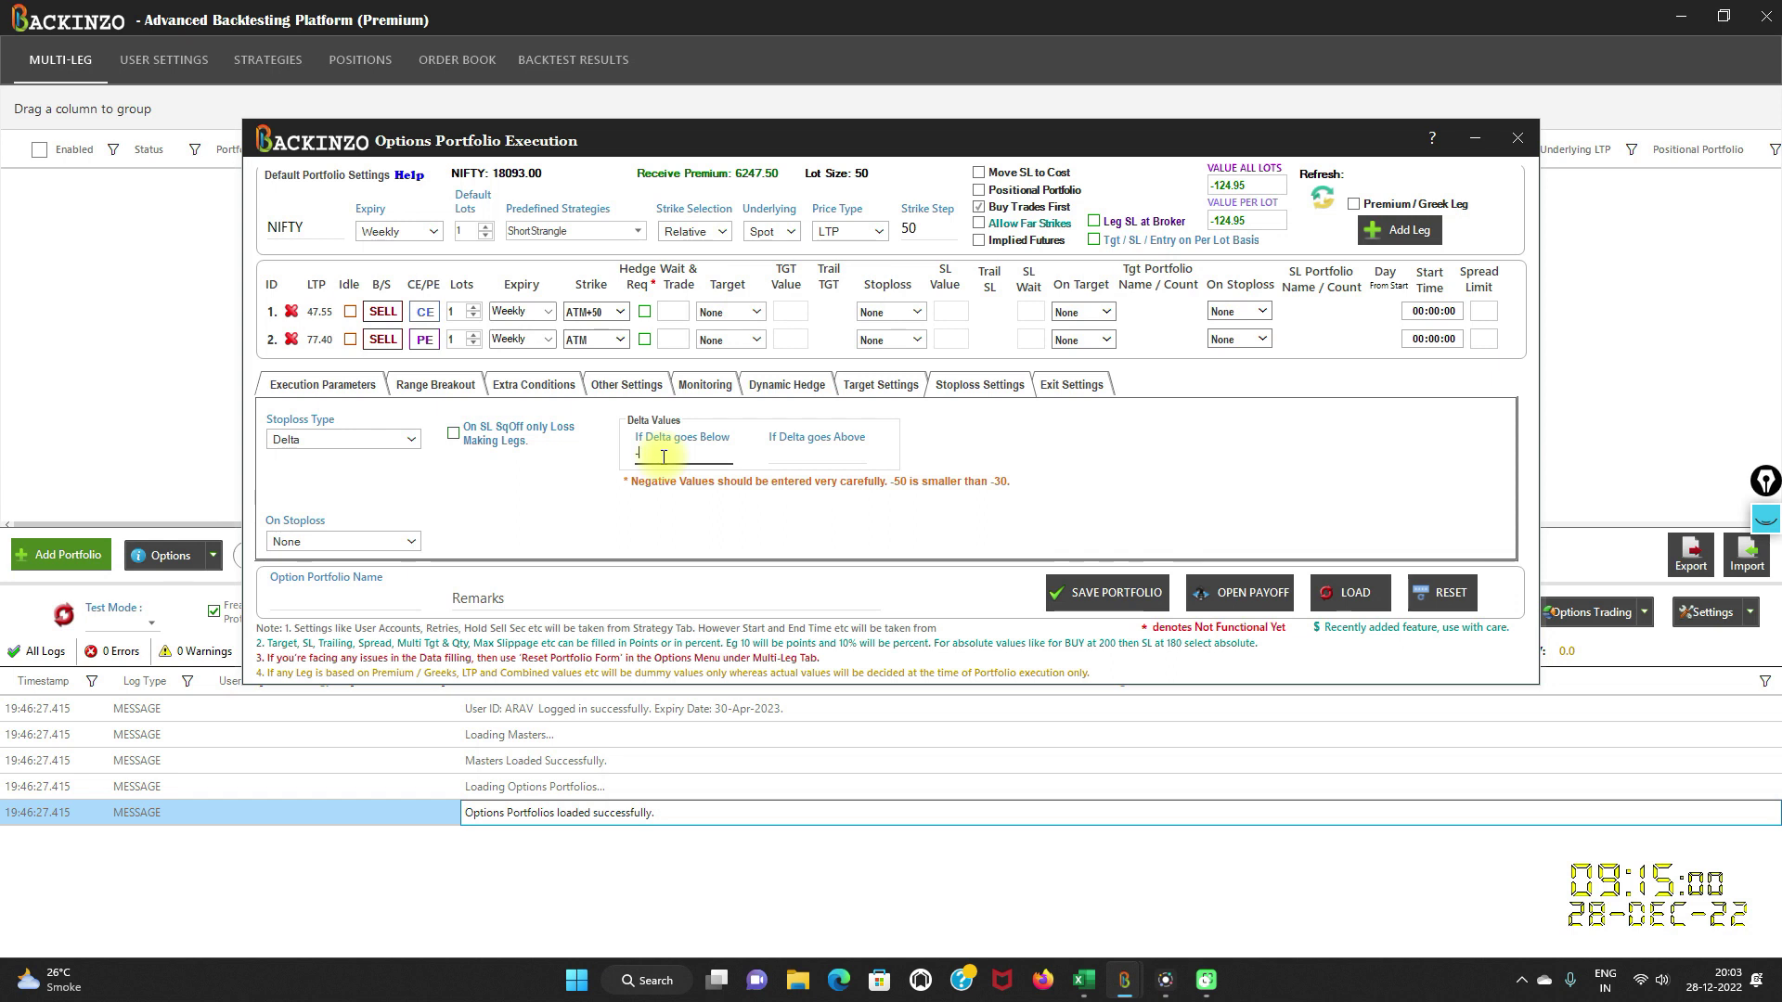
pyautogui.write('.10')
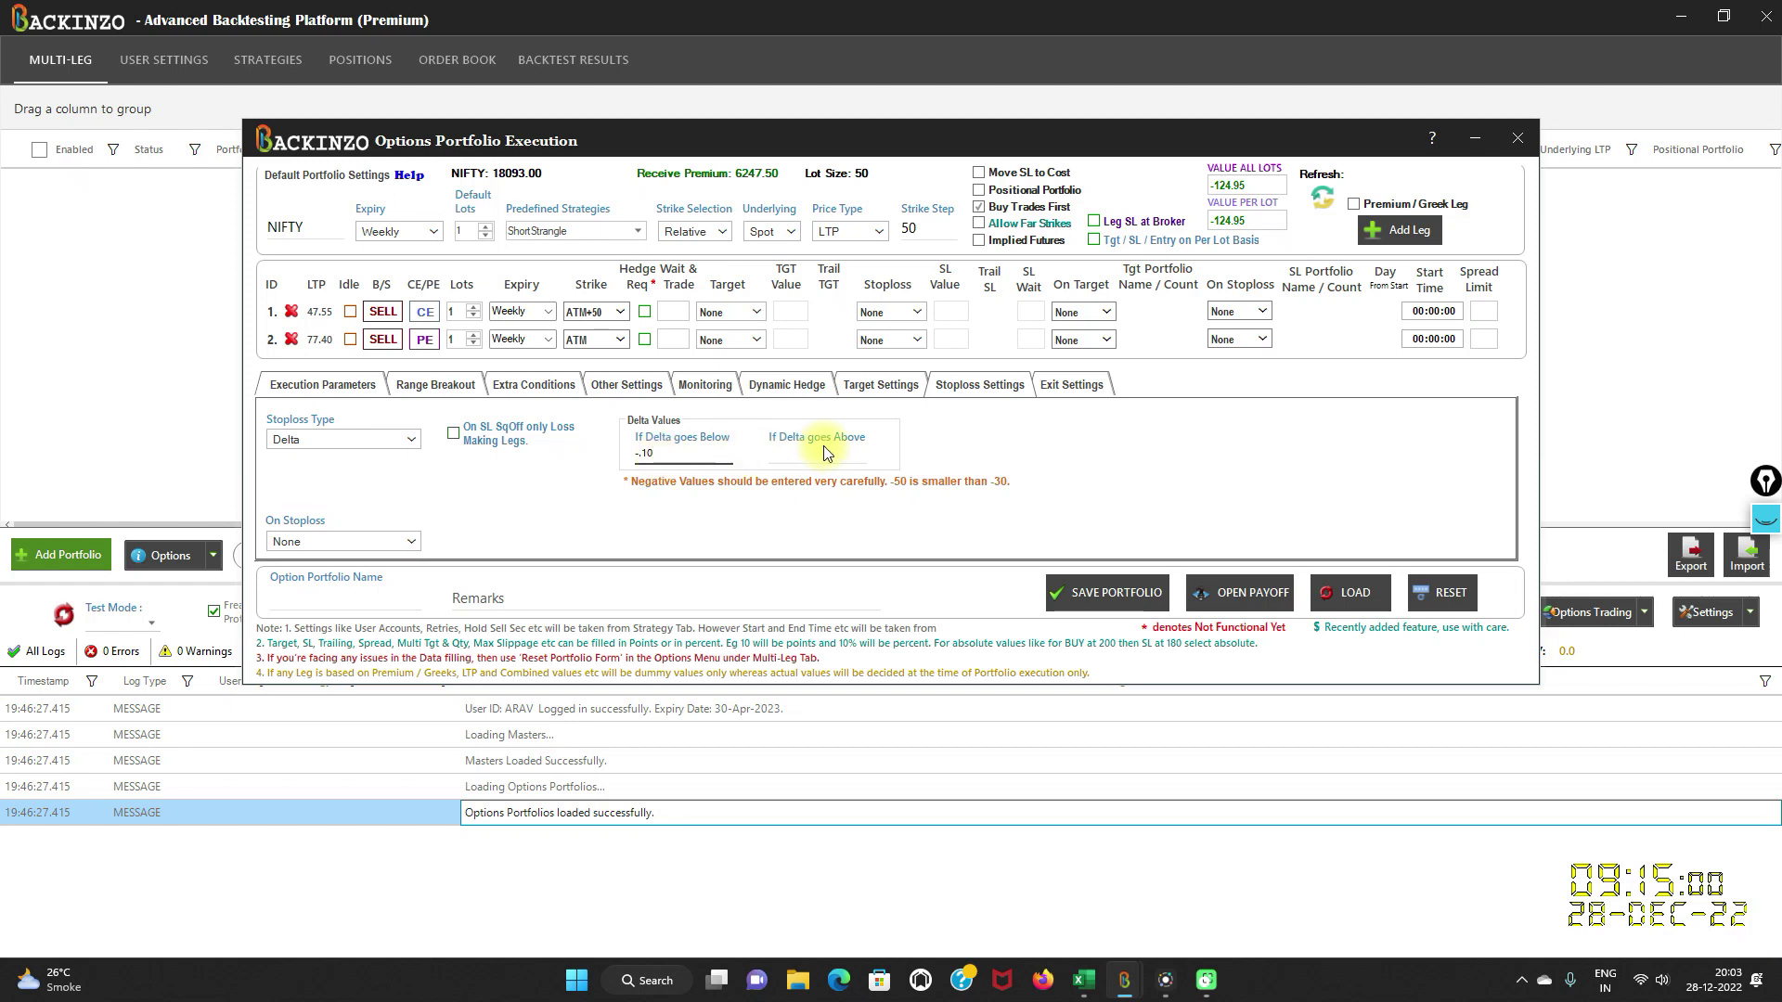
pyautogui.click(816, 460)
pyautogui.write('.10')
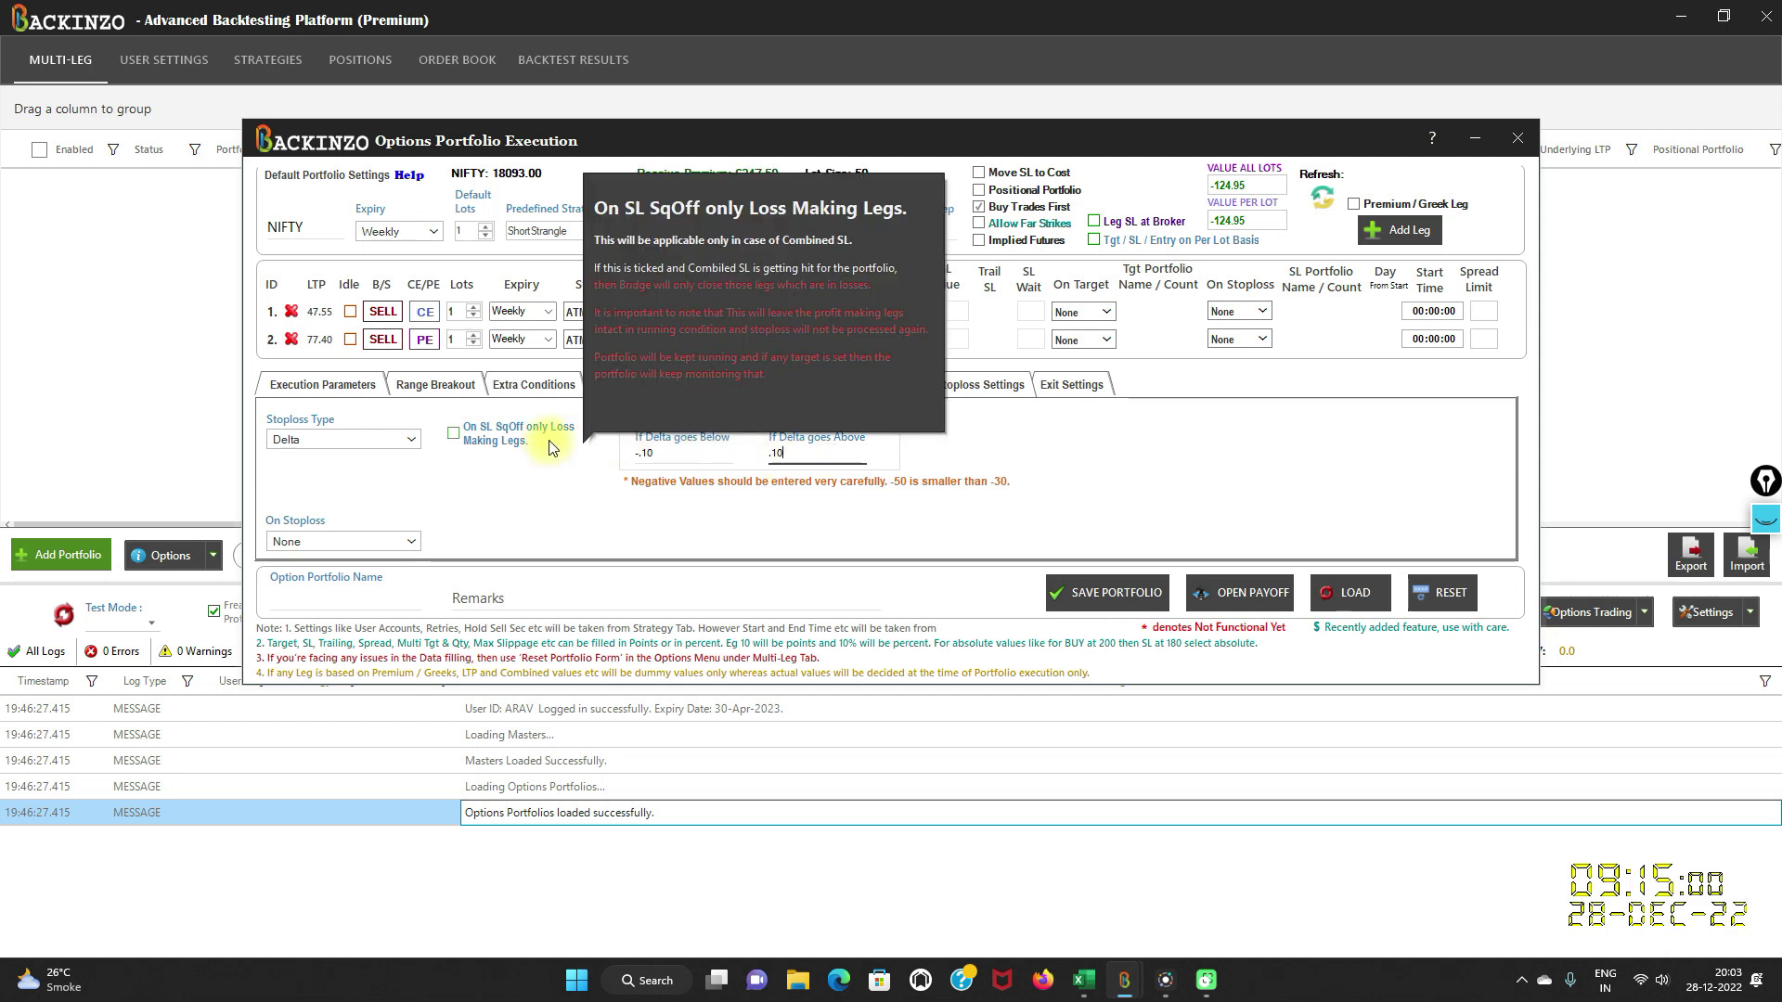
pyautogui.click(653, 453)
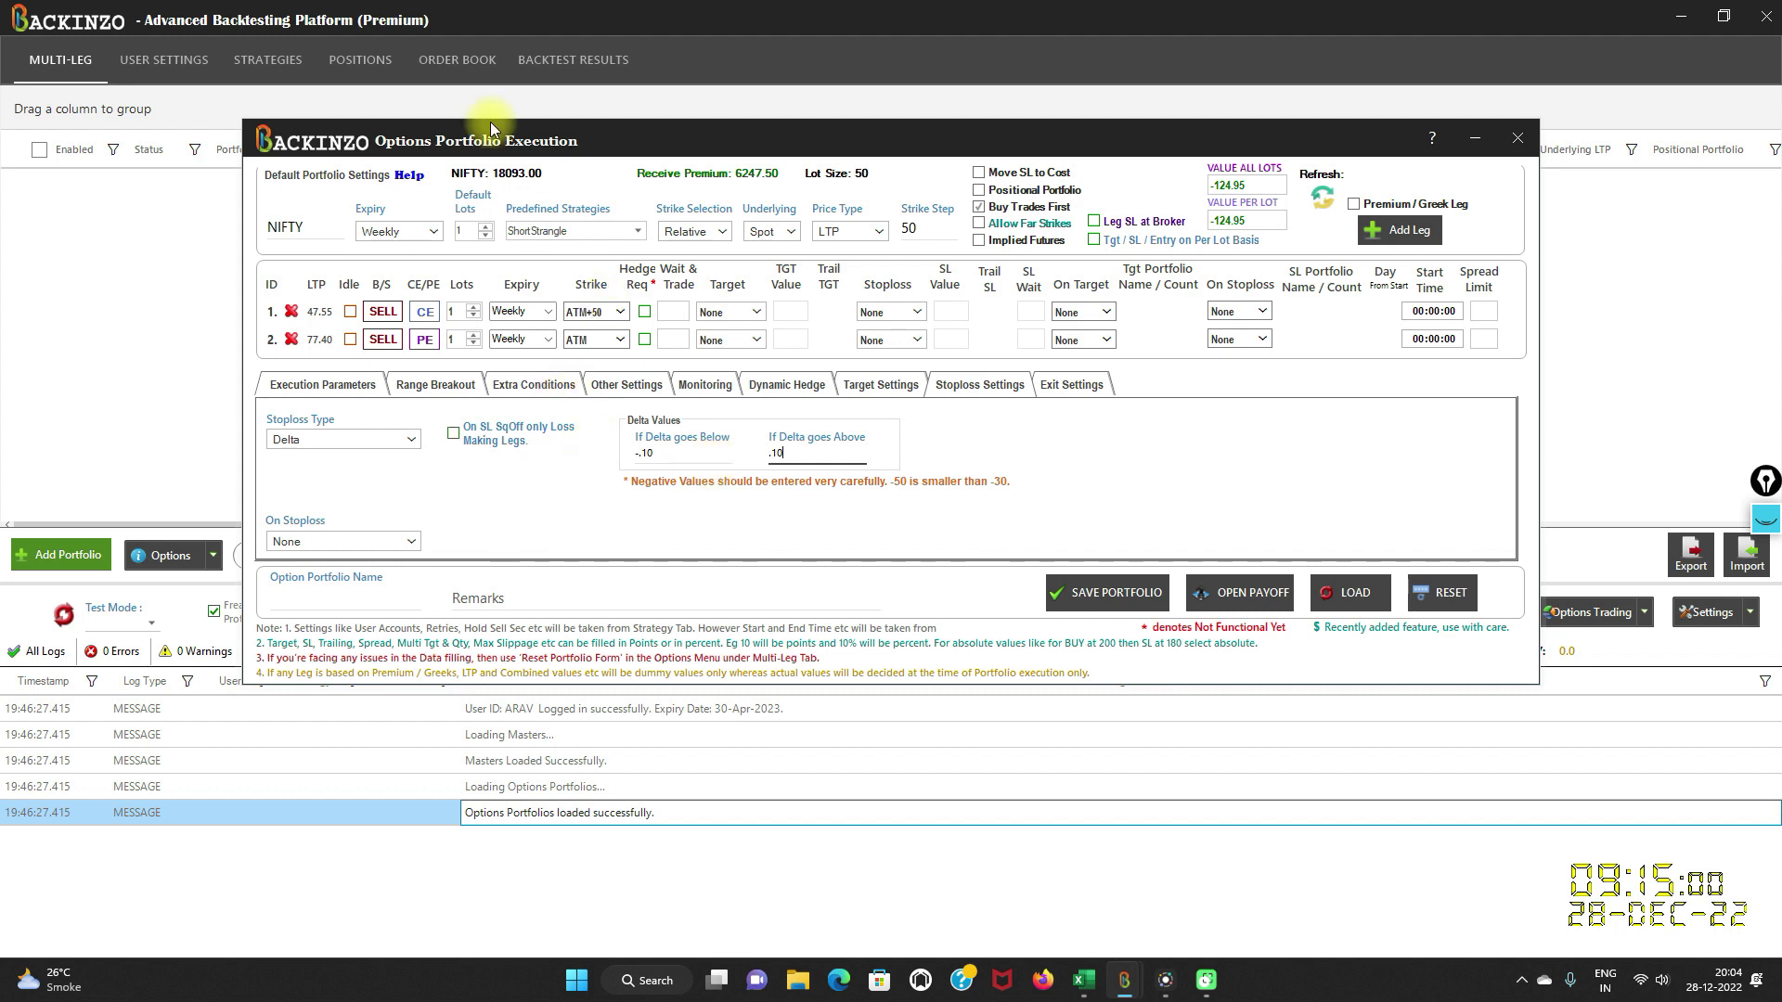
pyautogui.moveTo(534, 235)
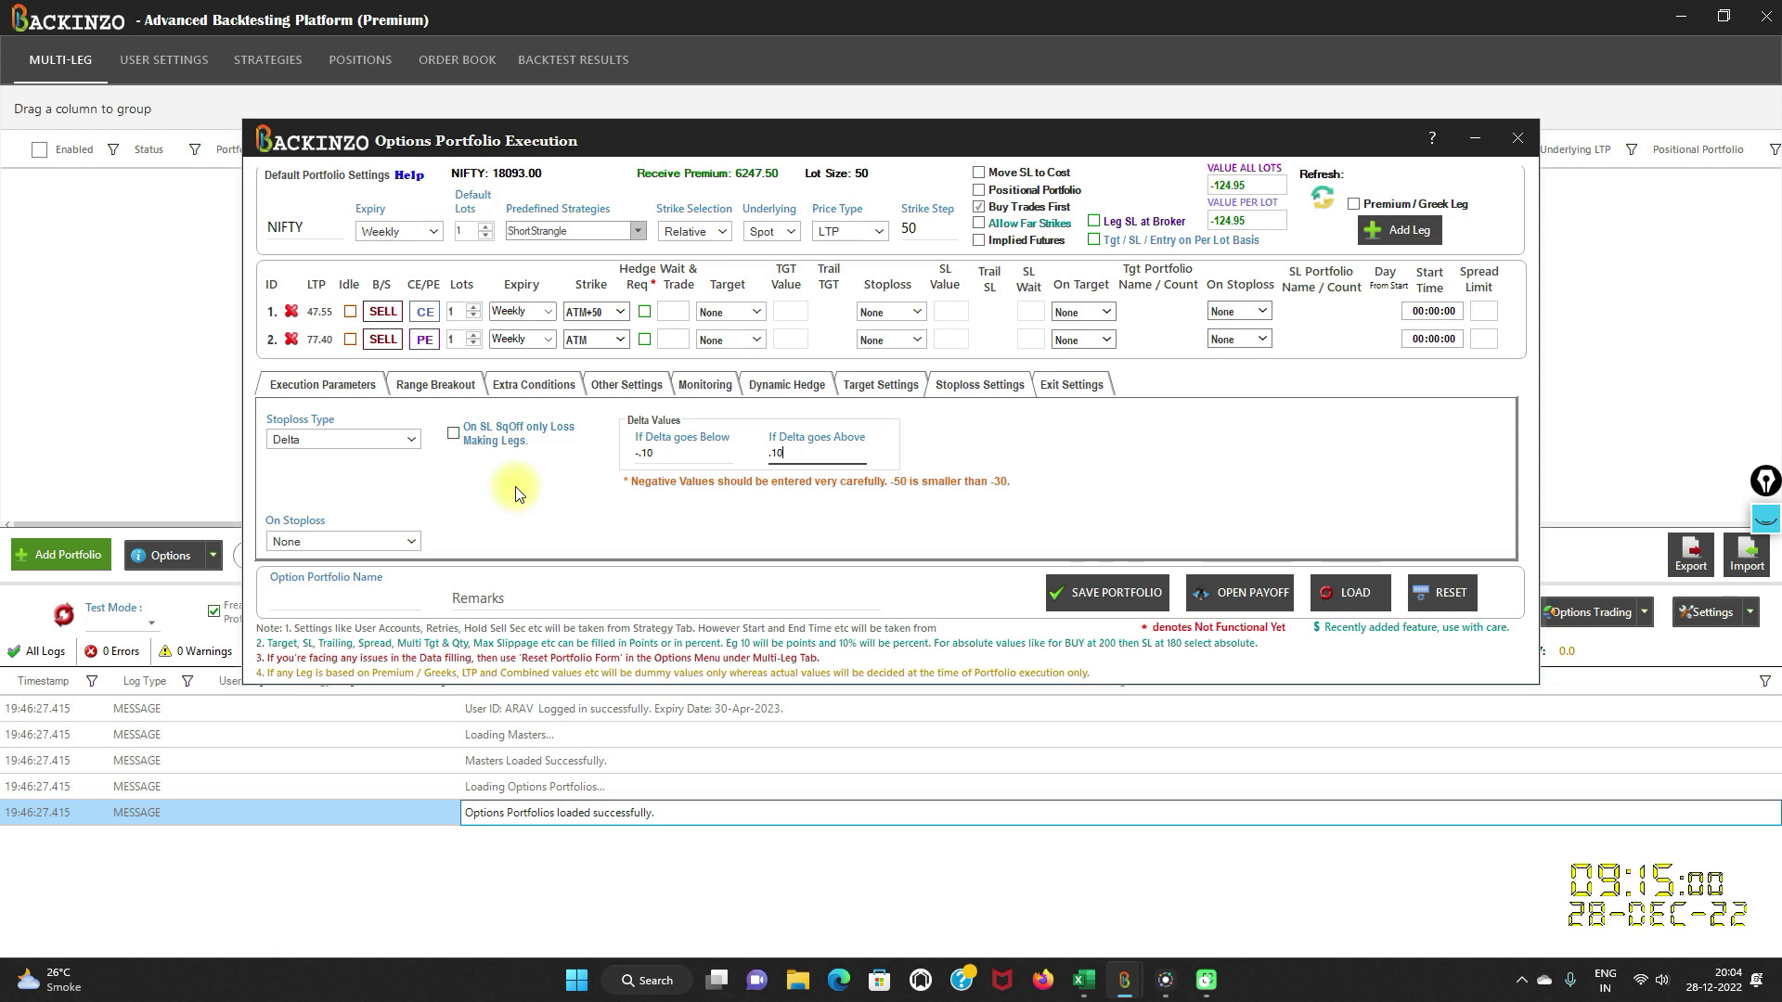
# - Try SqOff_Other_Portfolio as the On Stoploss action and return the setting to None
pyautogui.click(413, 543)
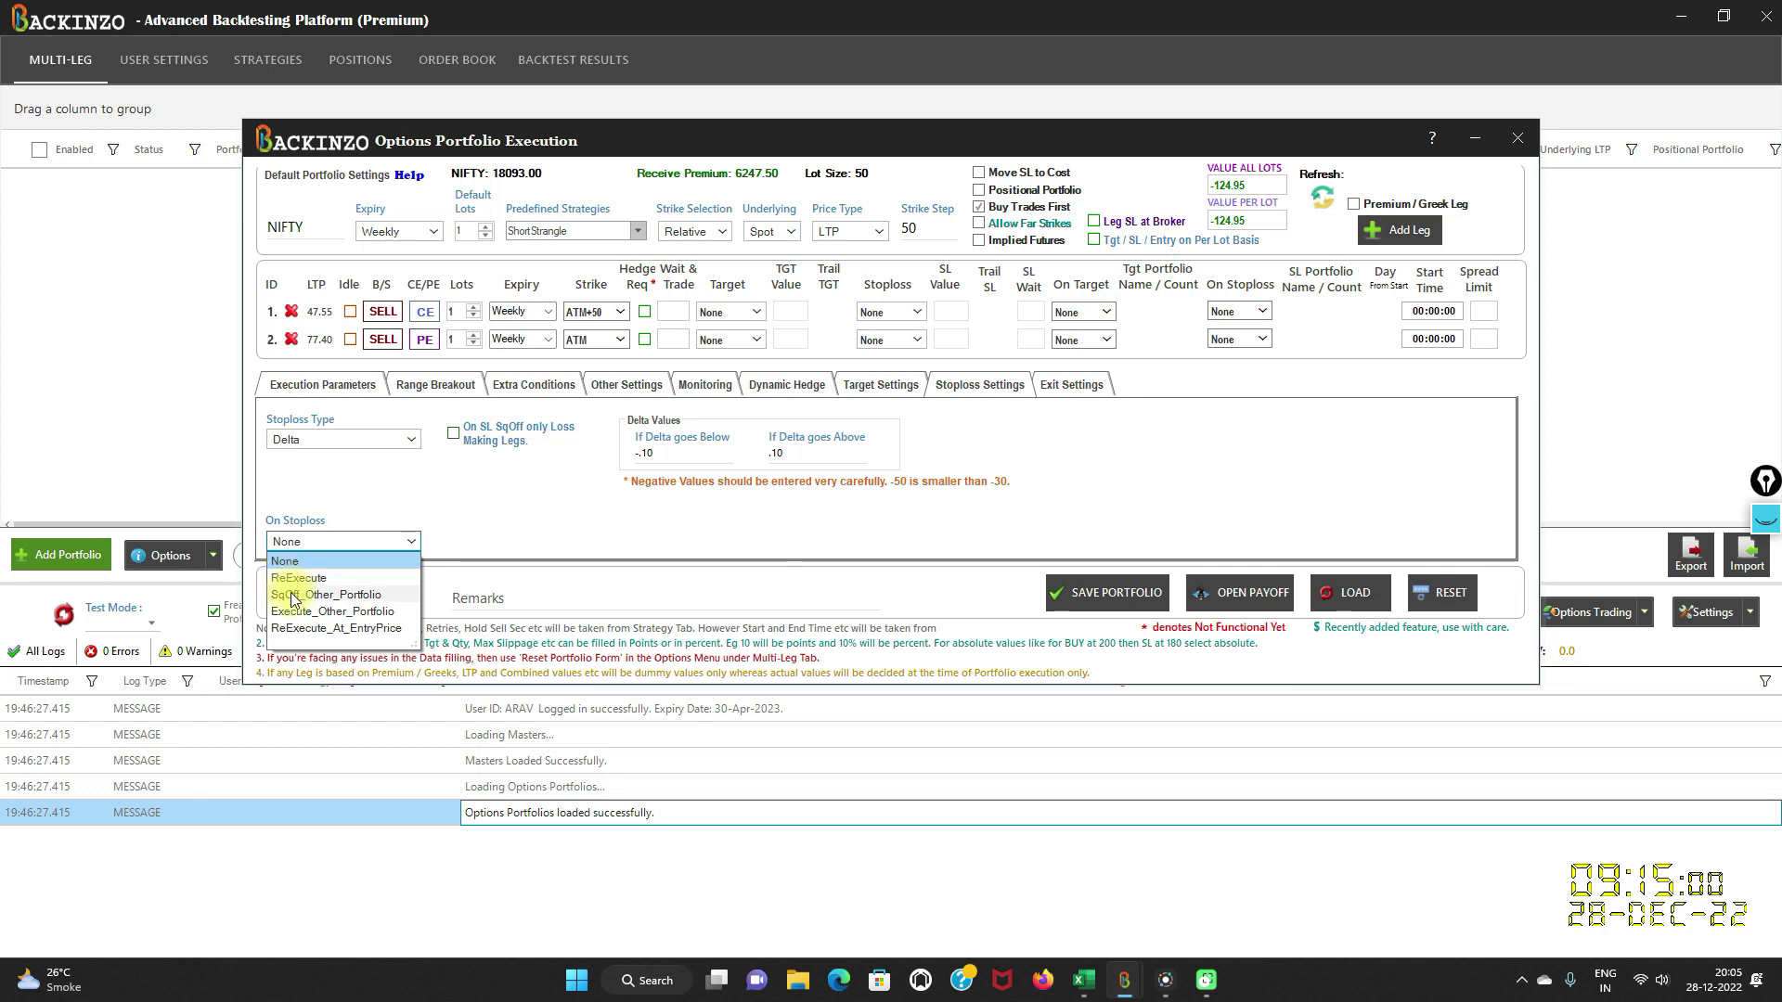
pyautogui.click(293, 599)
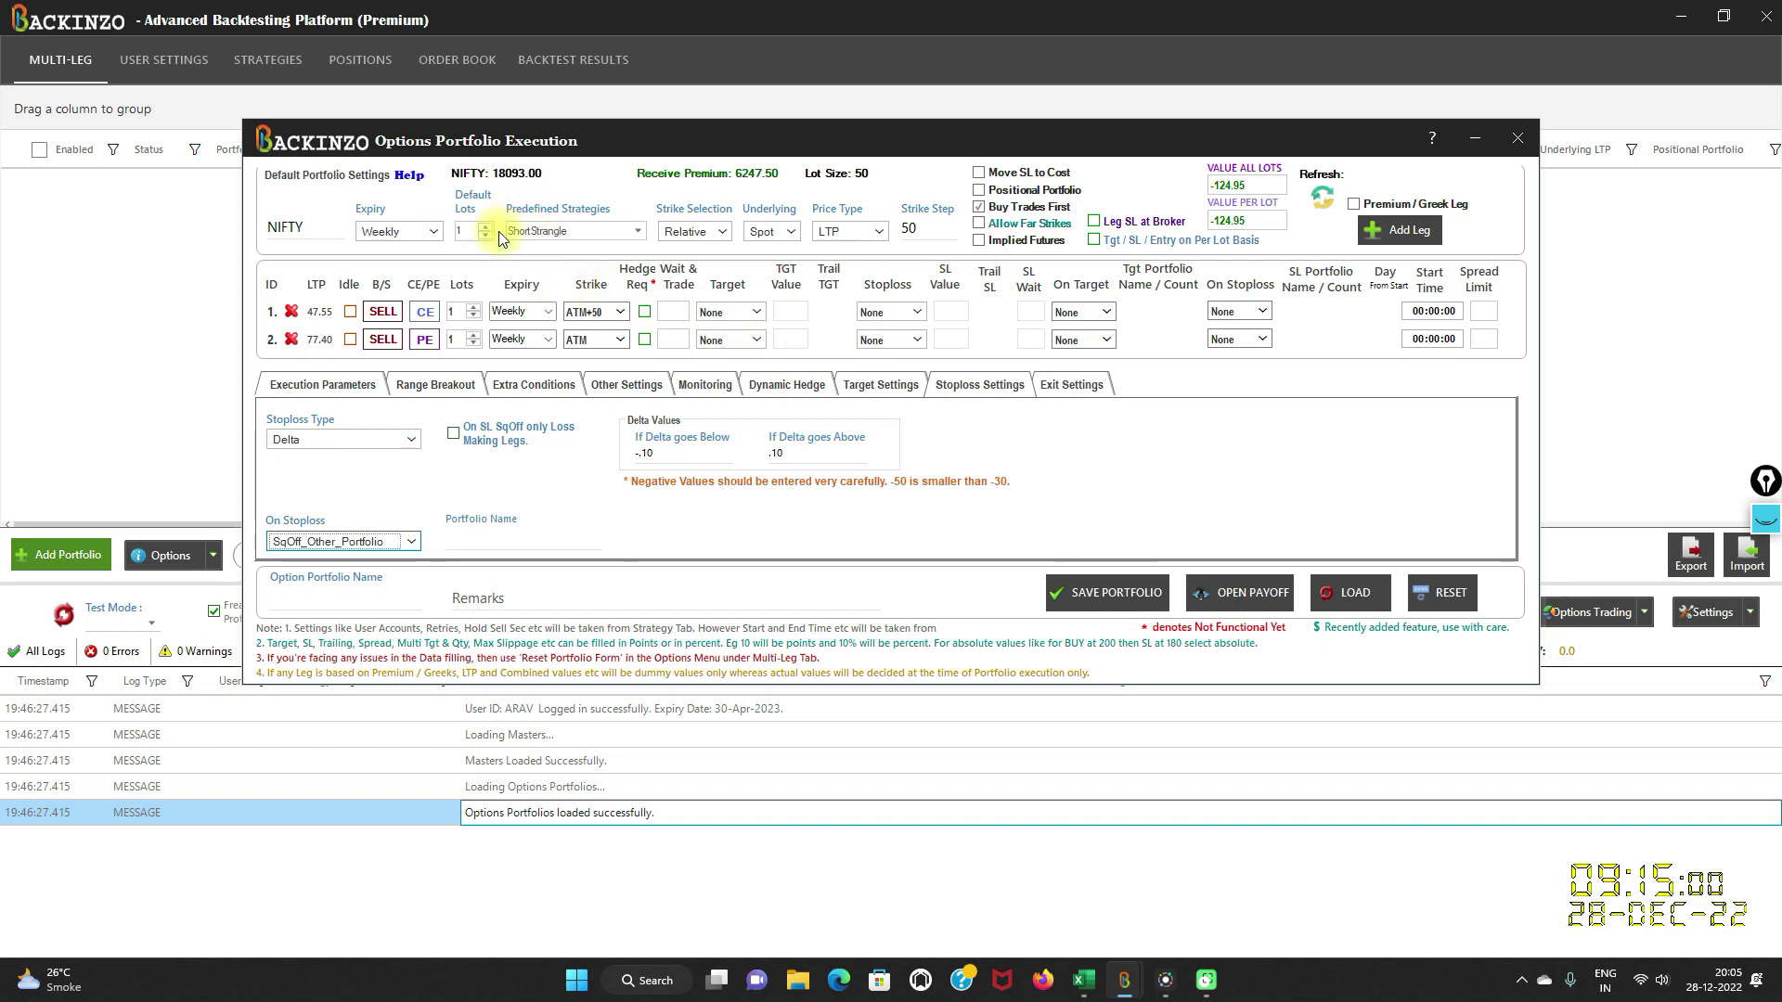
pyautogui.moveTo(611, 233)
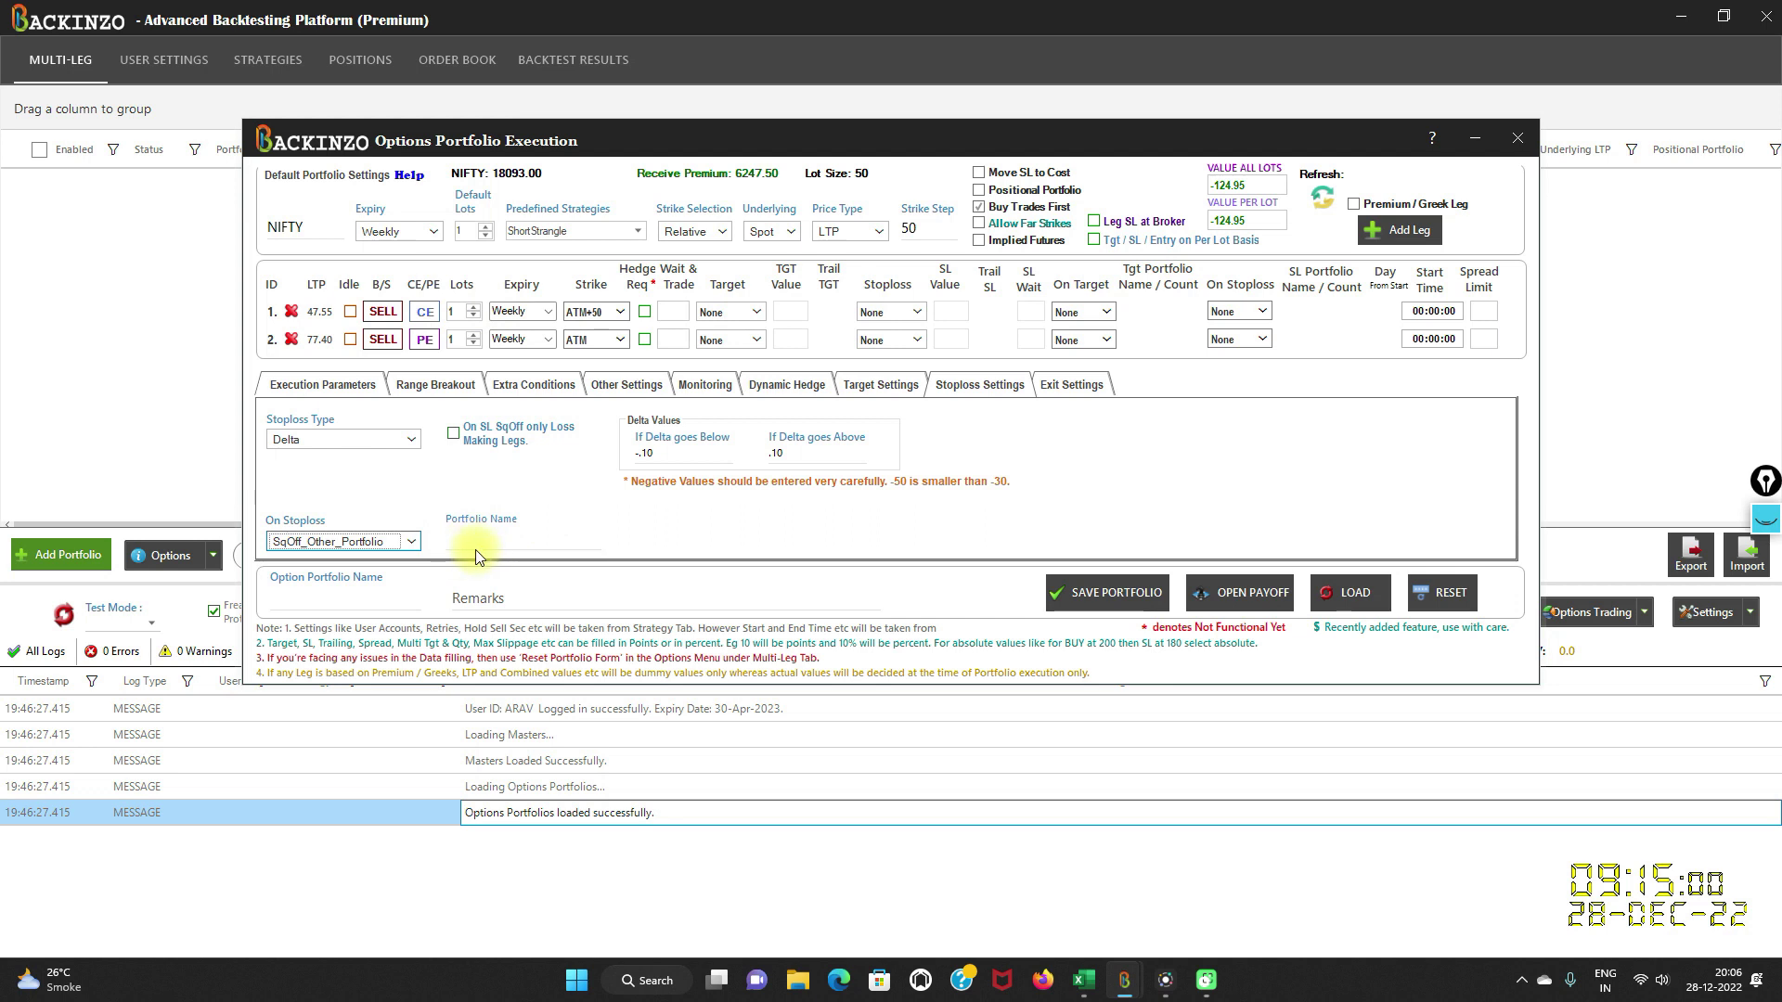
pyautogui.click(410, 545)
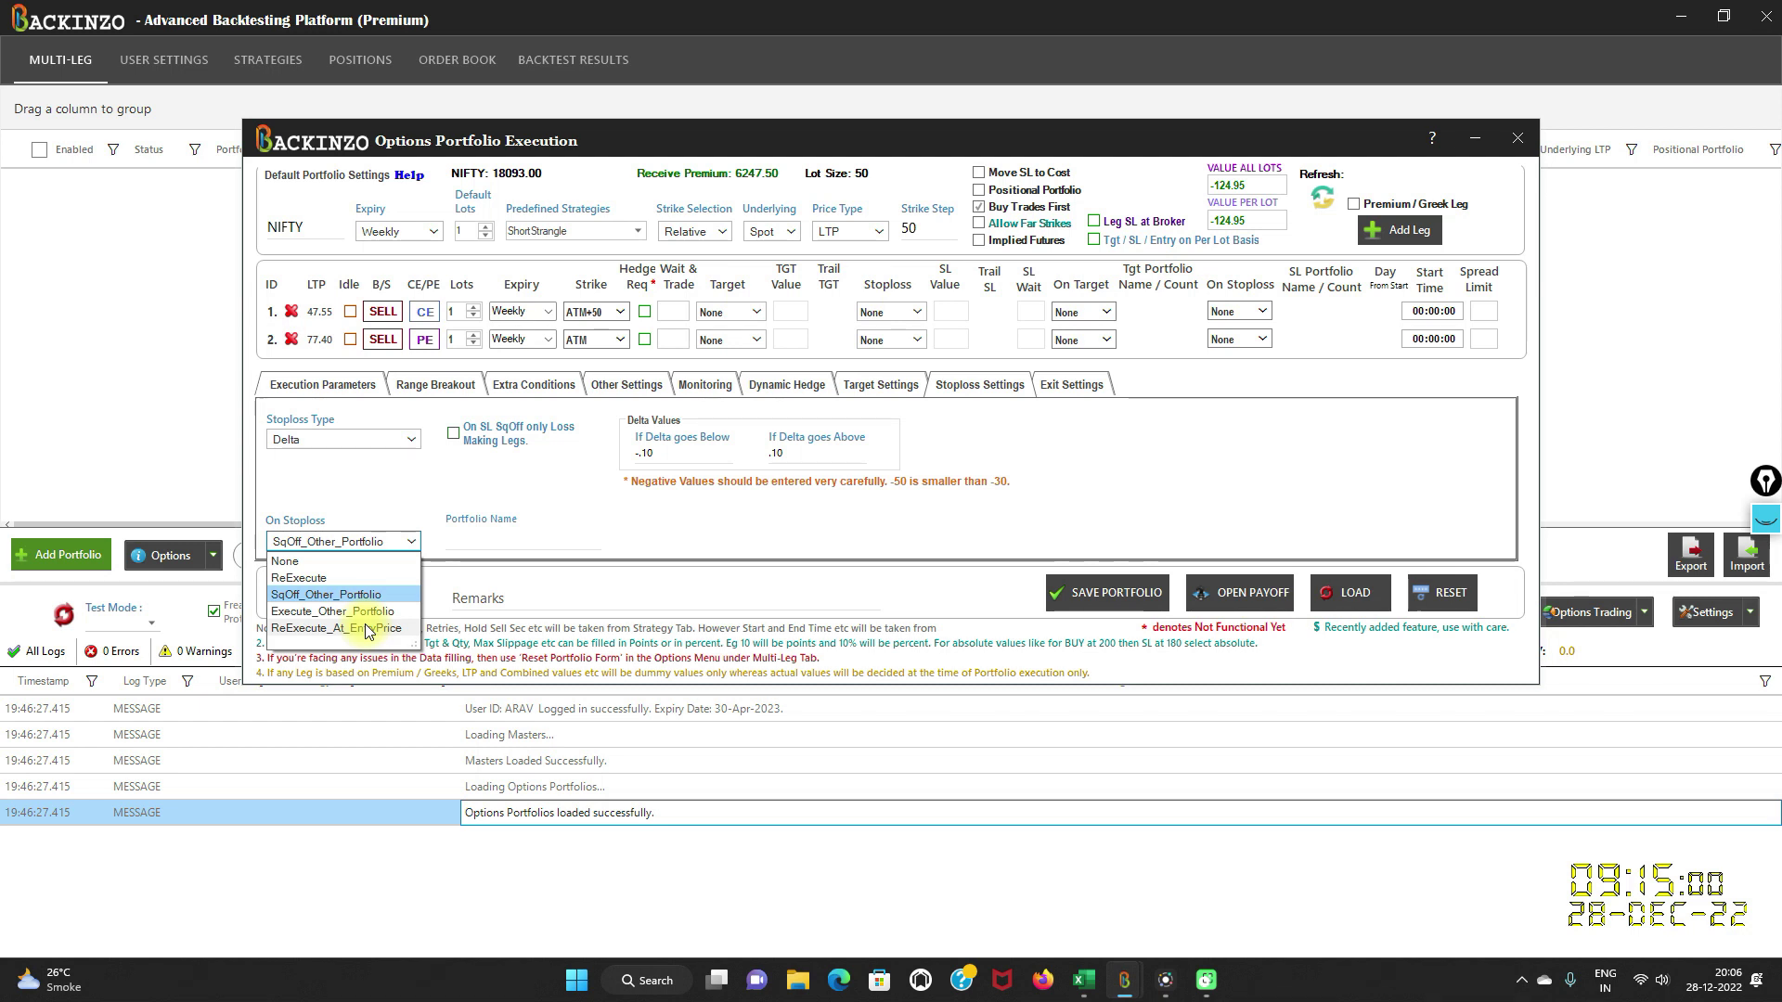
pyautogui.click(496, 539)
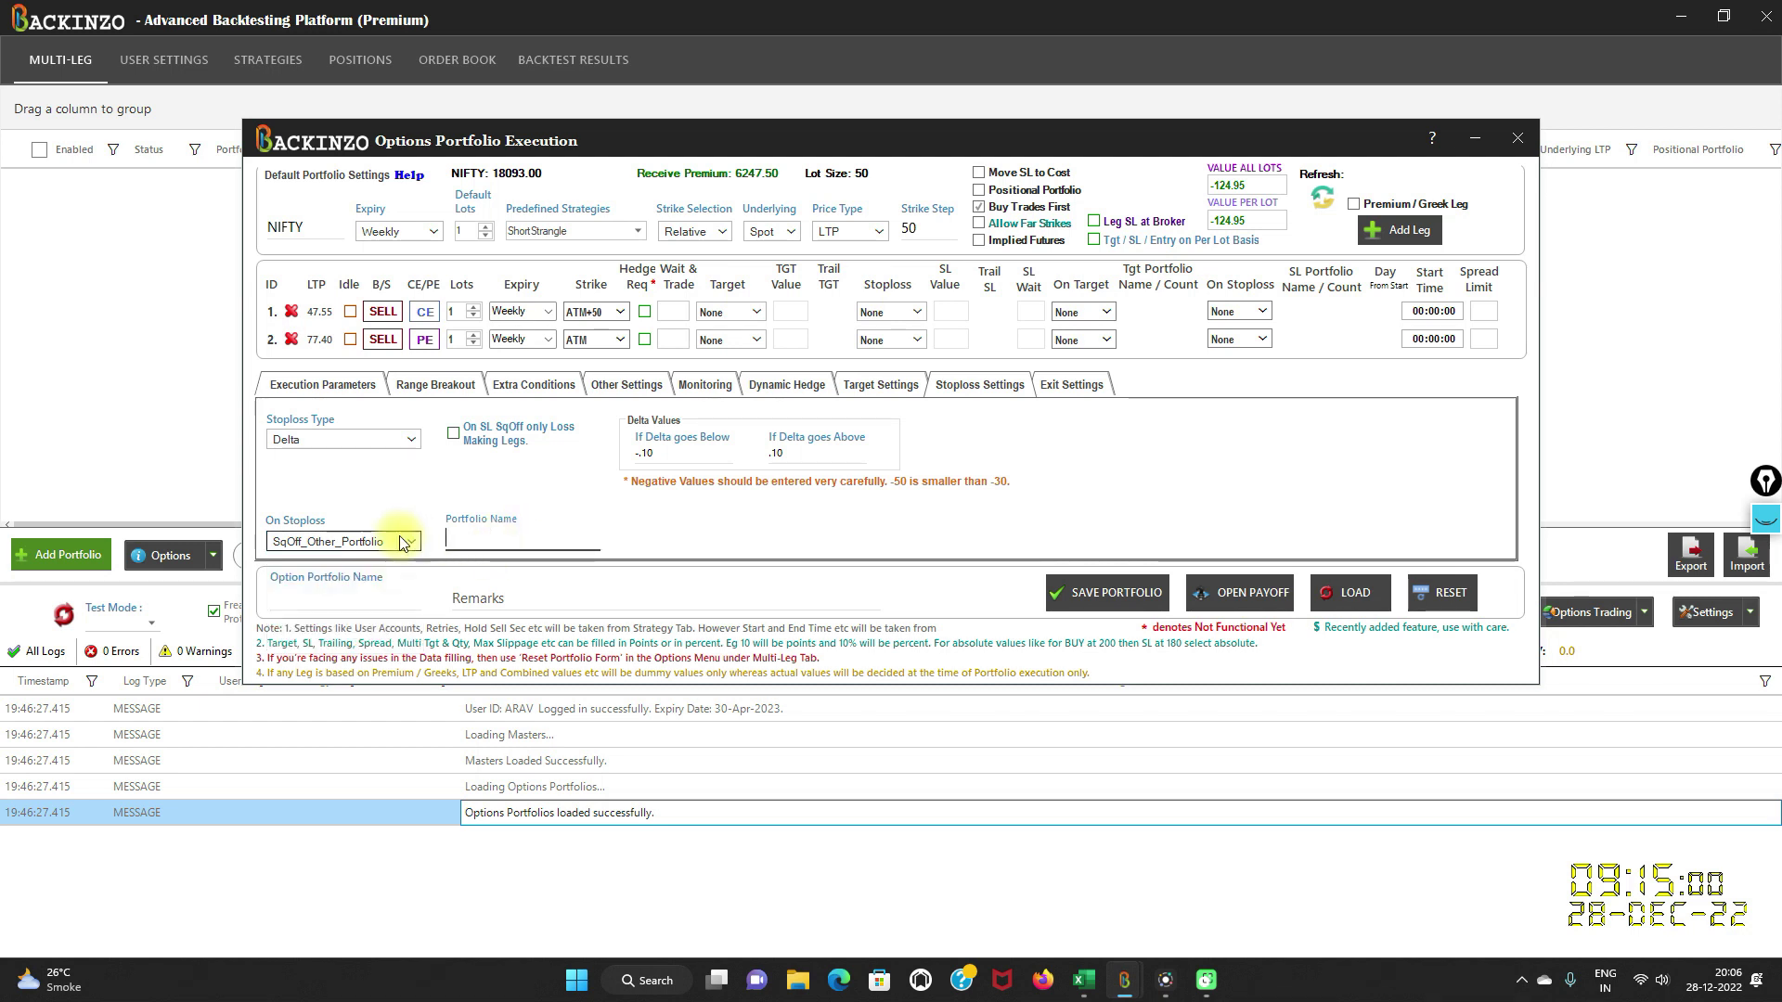
pyautogui.click(352, 543)
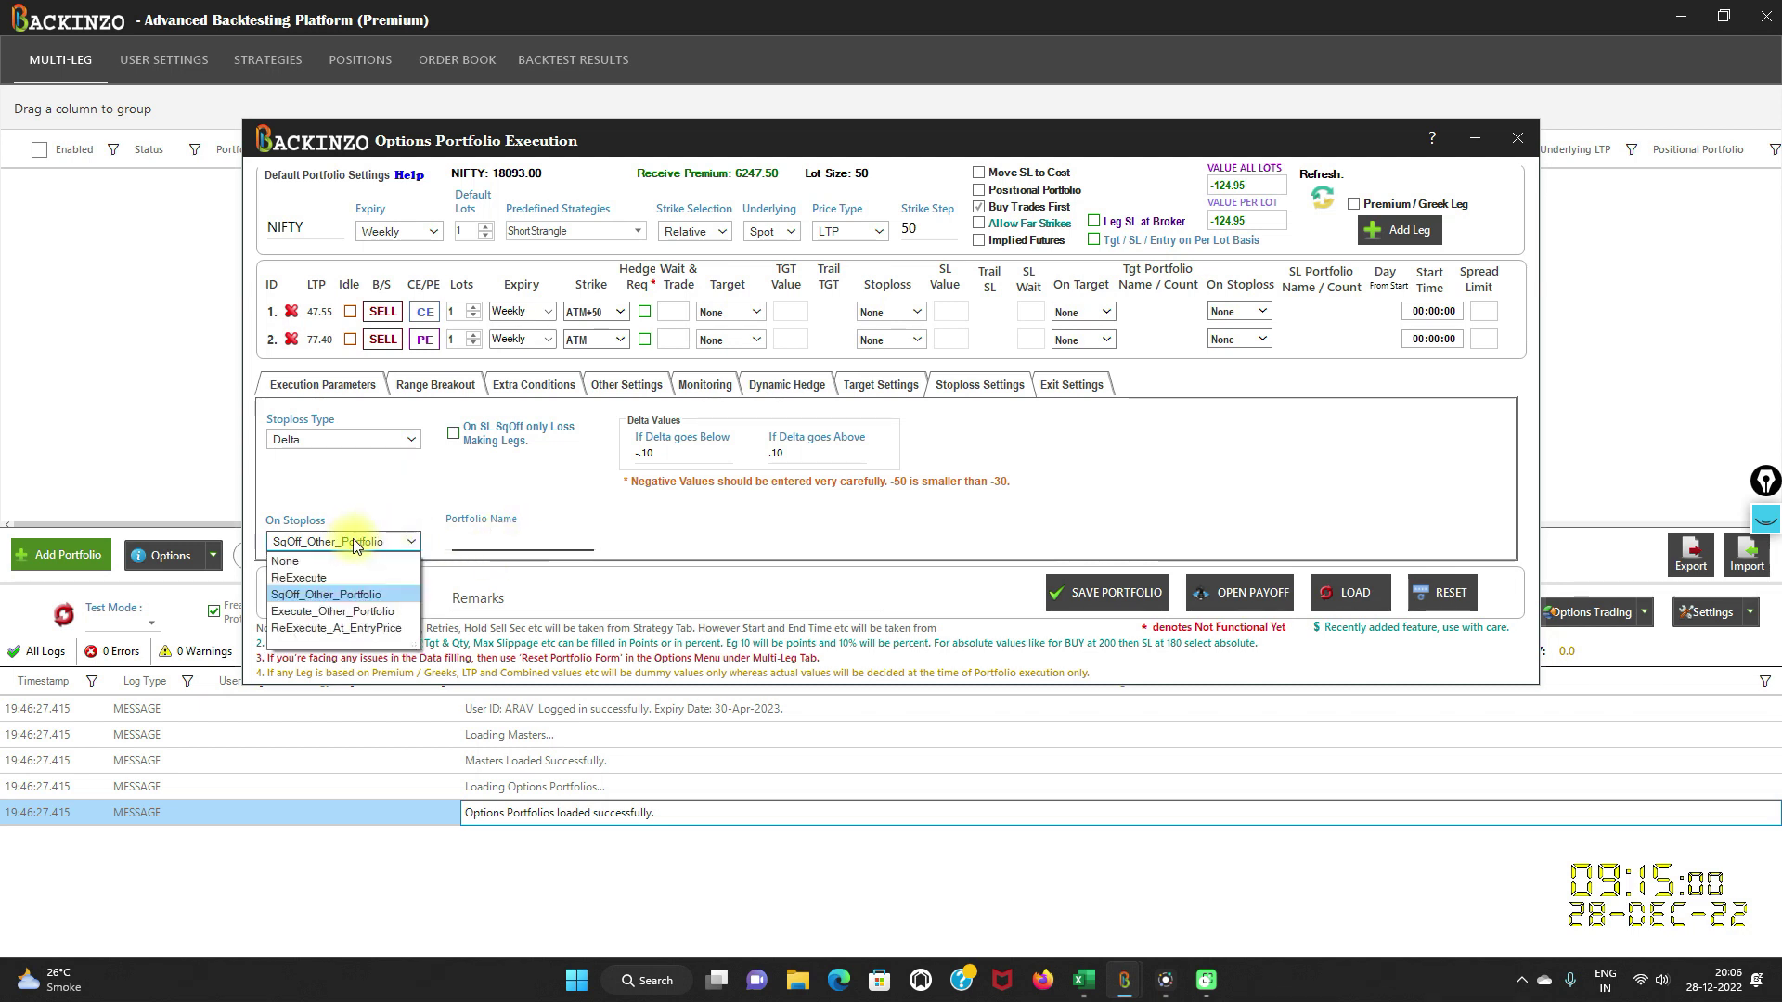
pyautogui.click(284, 561)
# - Name the option portfolio DELTA
pyautogui.click(313, 597)
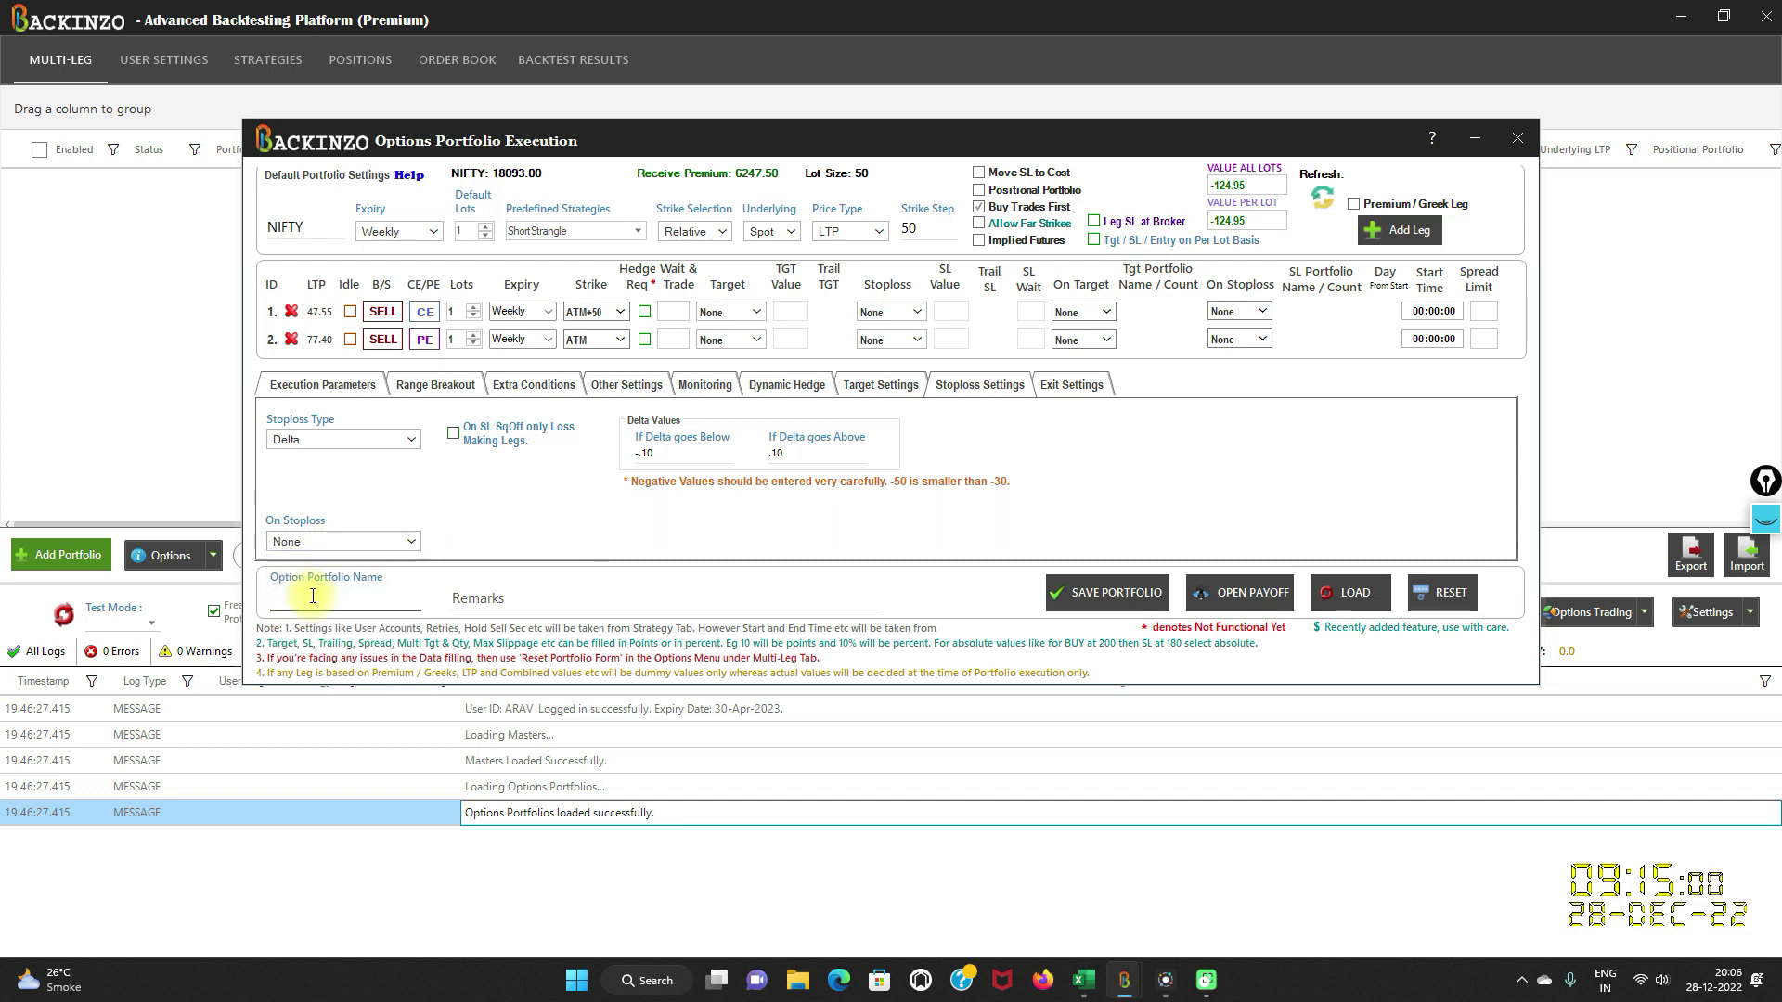
pyautogui.write('DEL')
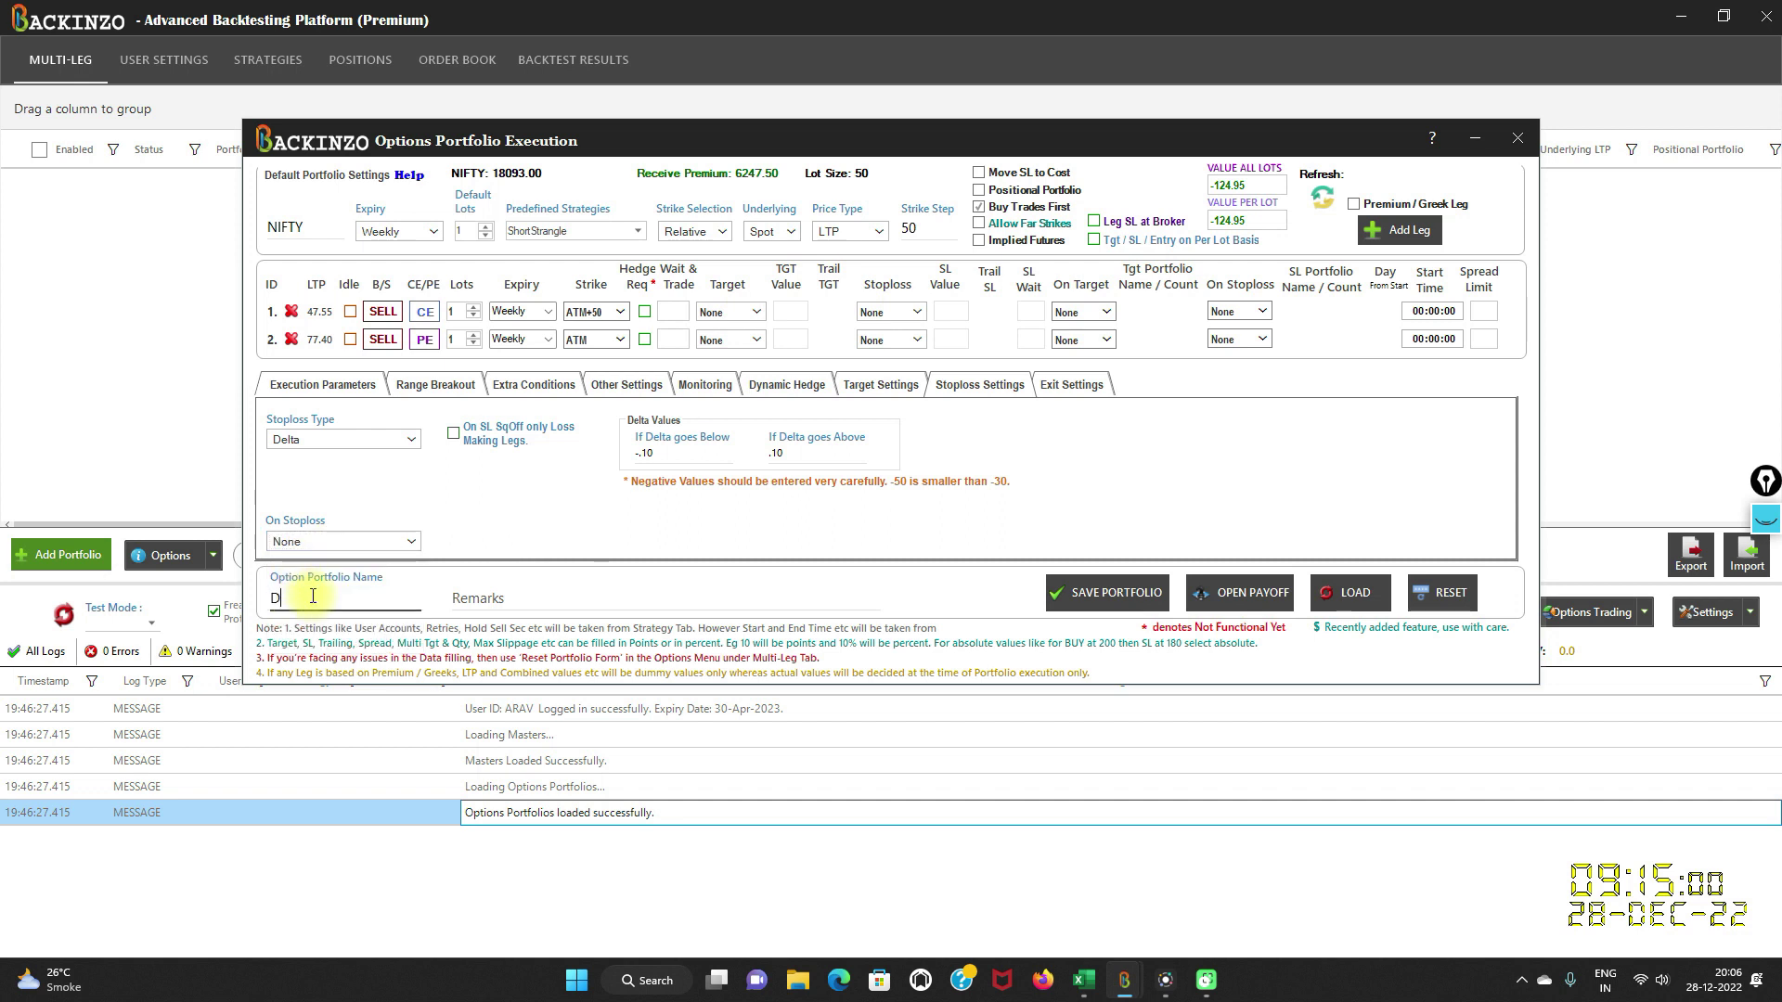
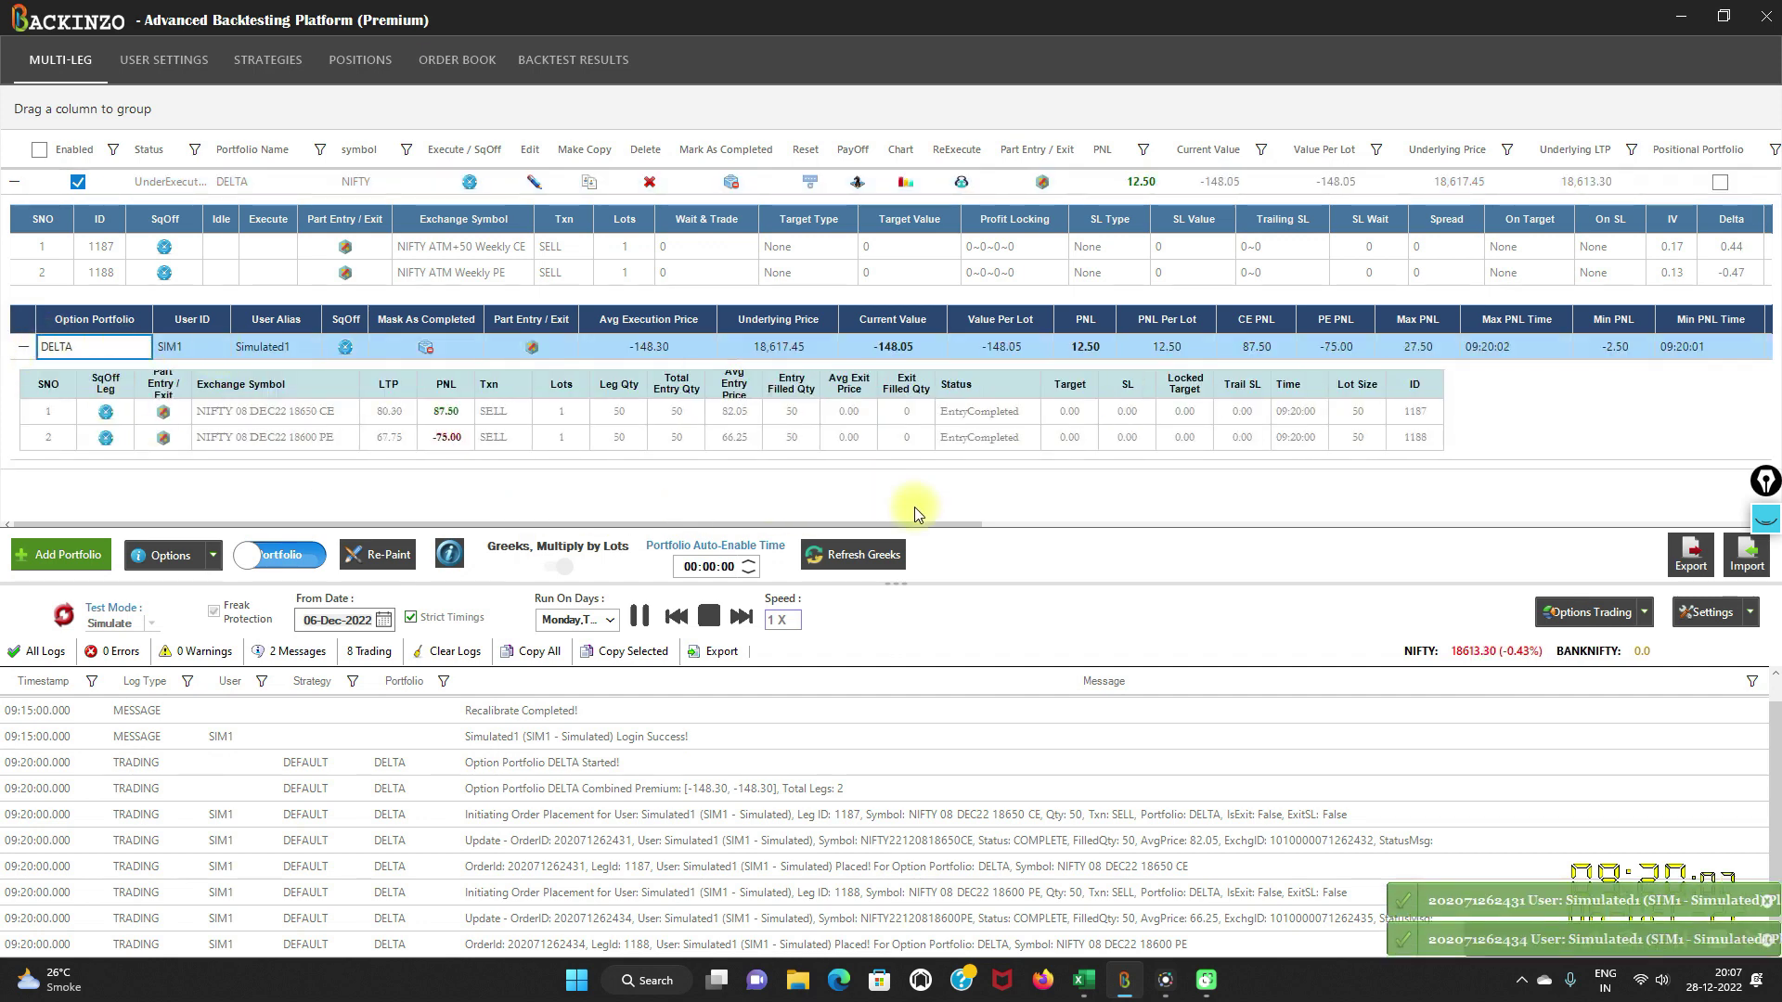
# - Review the portfolio and leg Delta values with the ink markings shown, and resume the simulation with the markings hidden
pyautogui.moveTo(904, 523); pyautogui.dragTo(1717, 520)
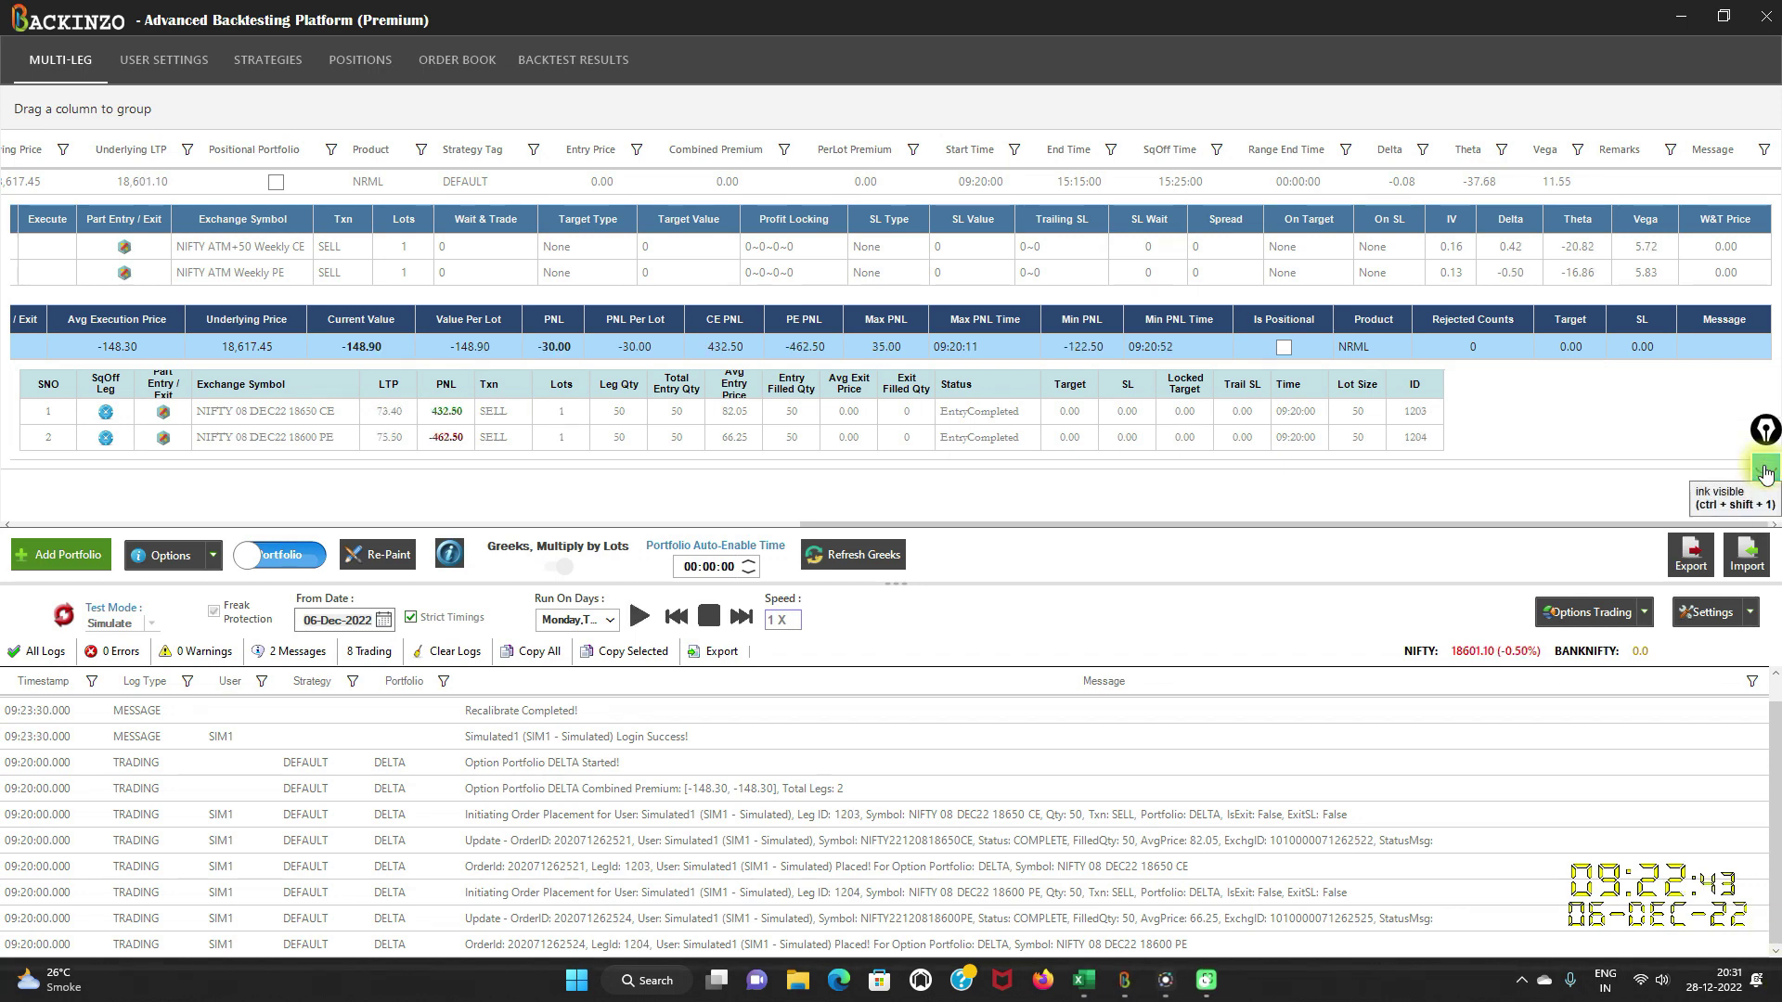
pyautogui.click(1765, 475)
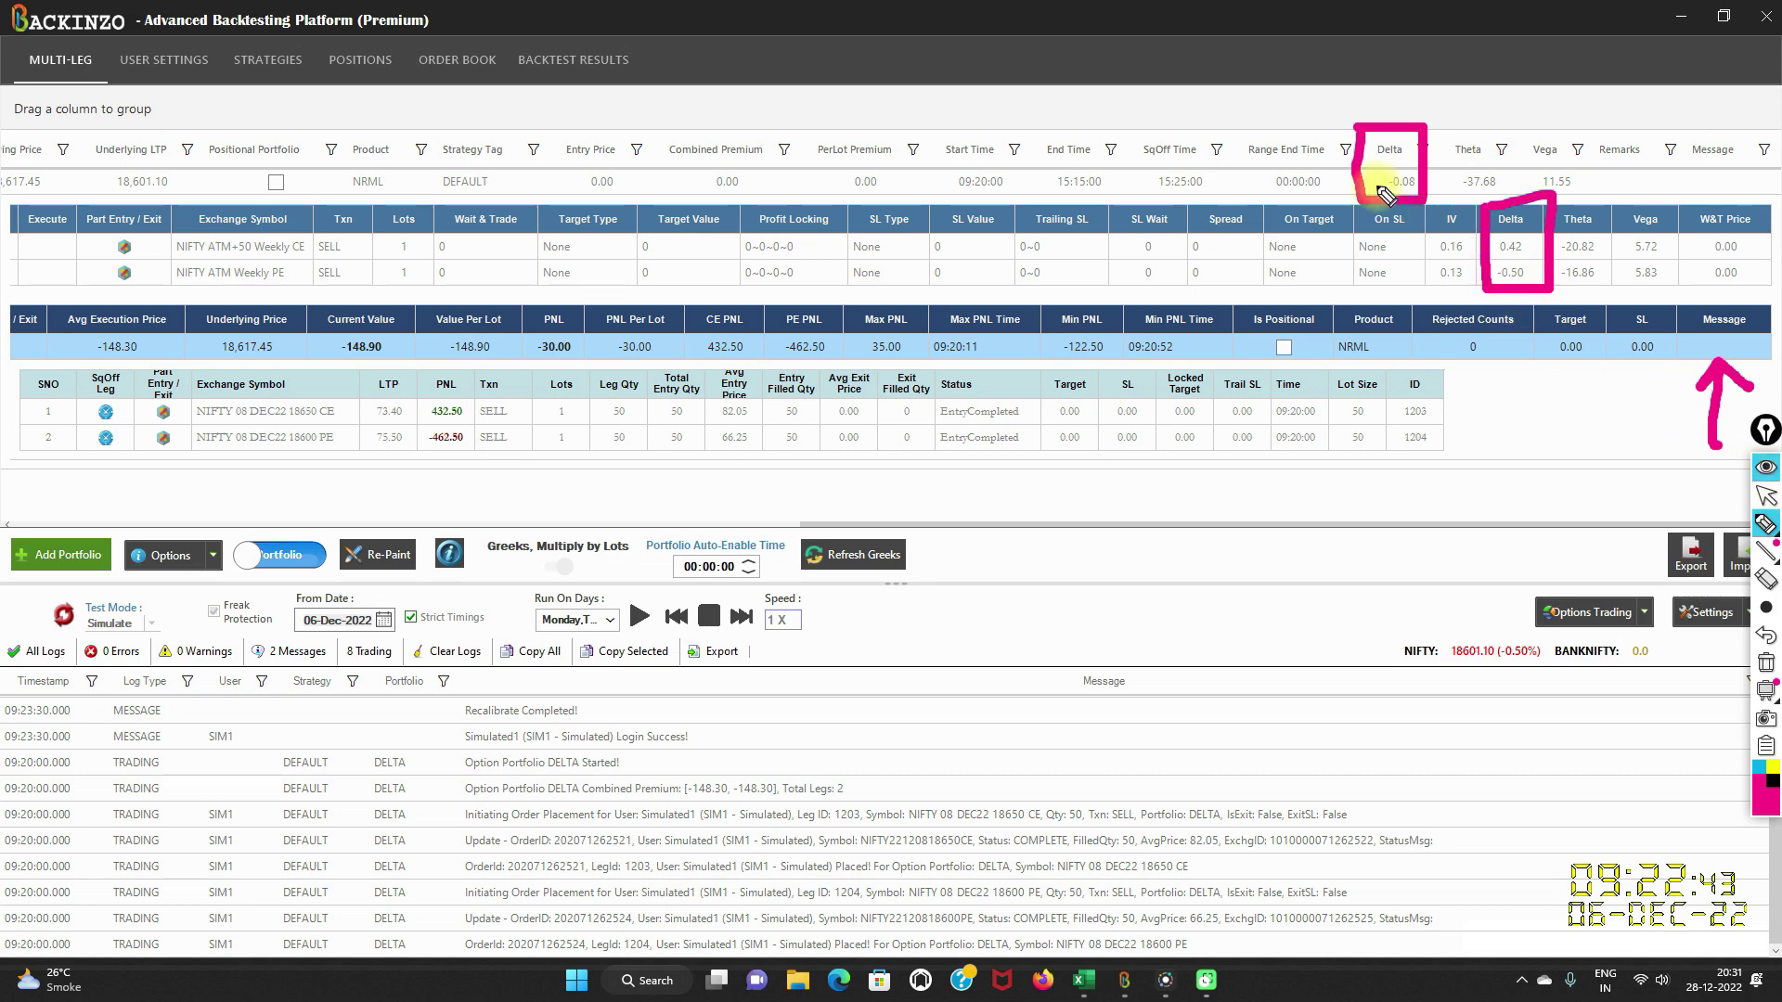
pyautogui.moveTo(1384, 195); pyautogui.dragTo(1417, 200)
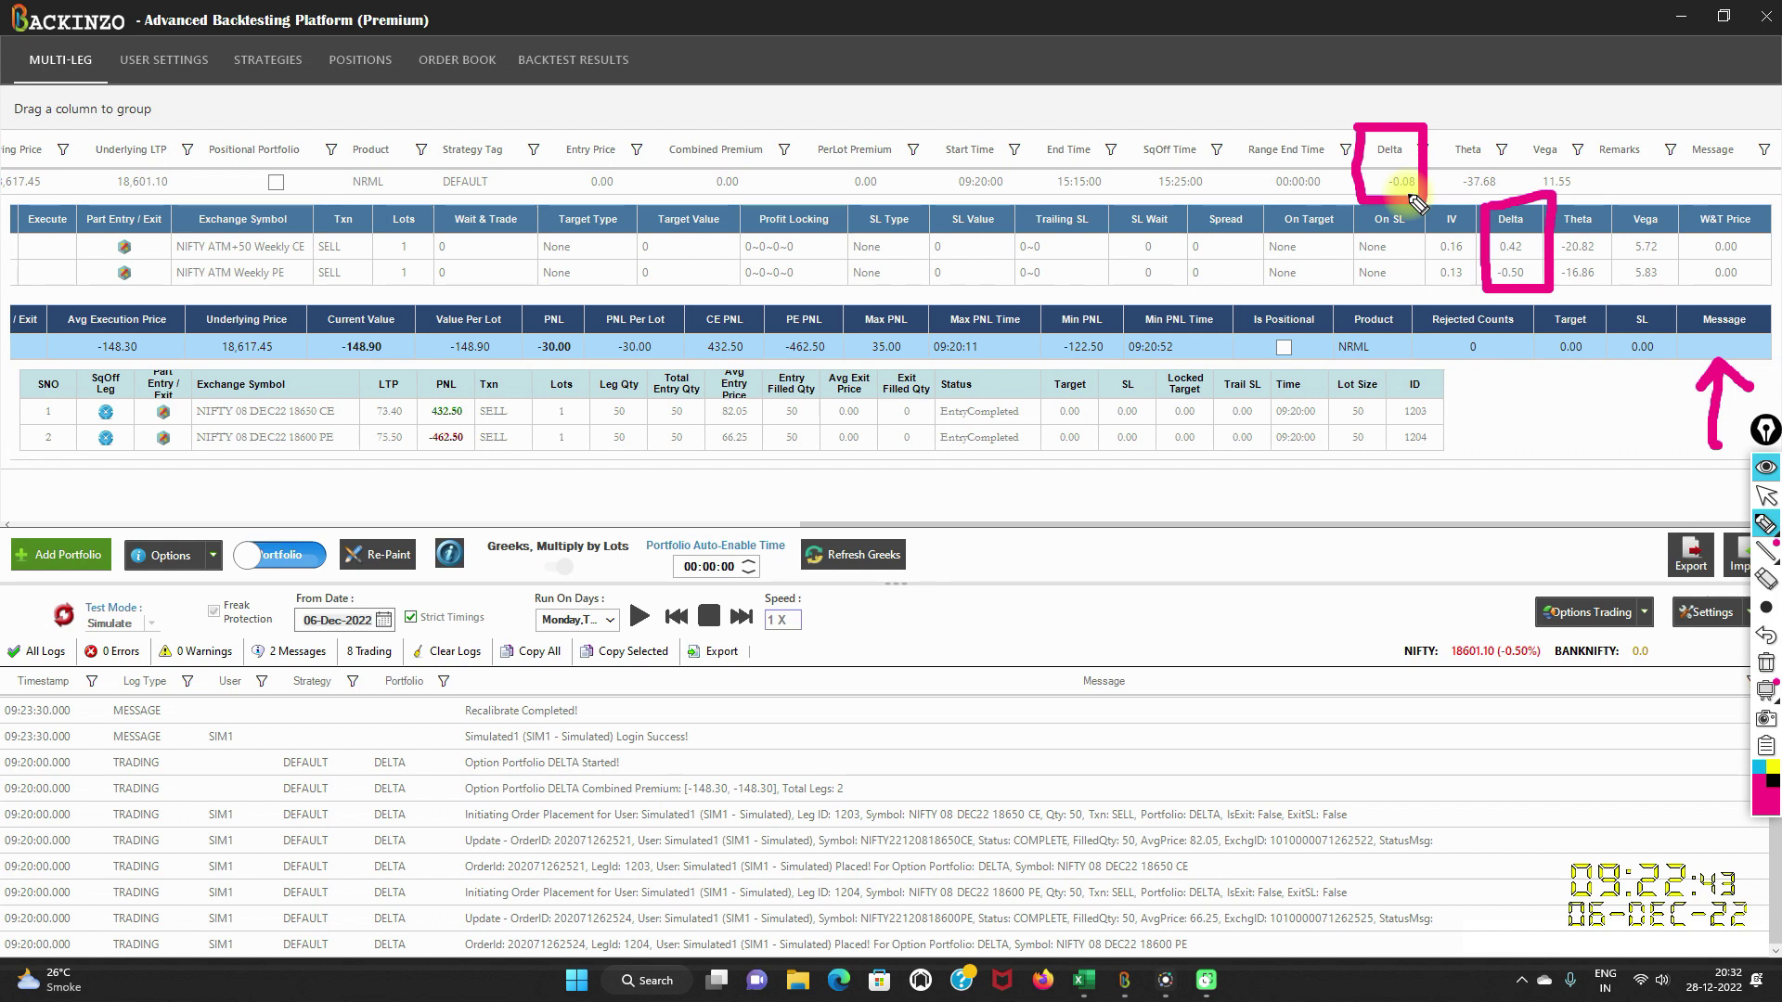
pyautogui.click(1766, 466)
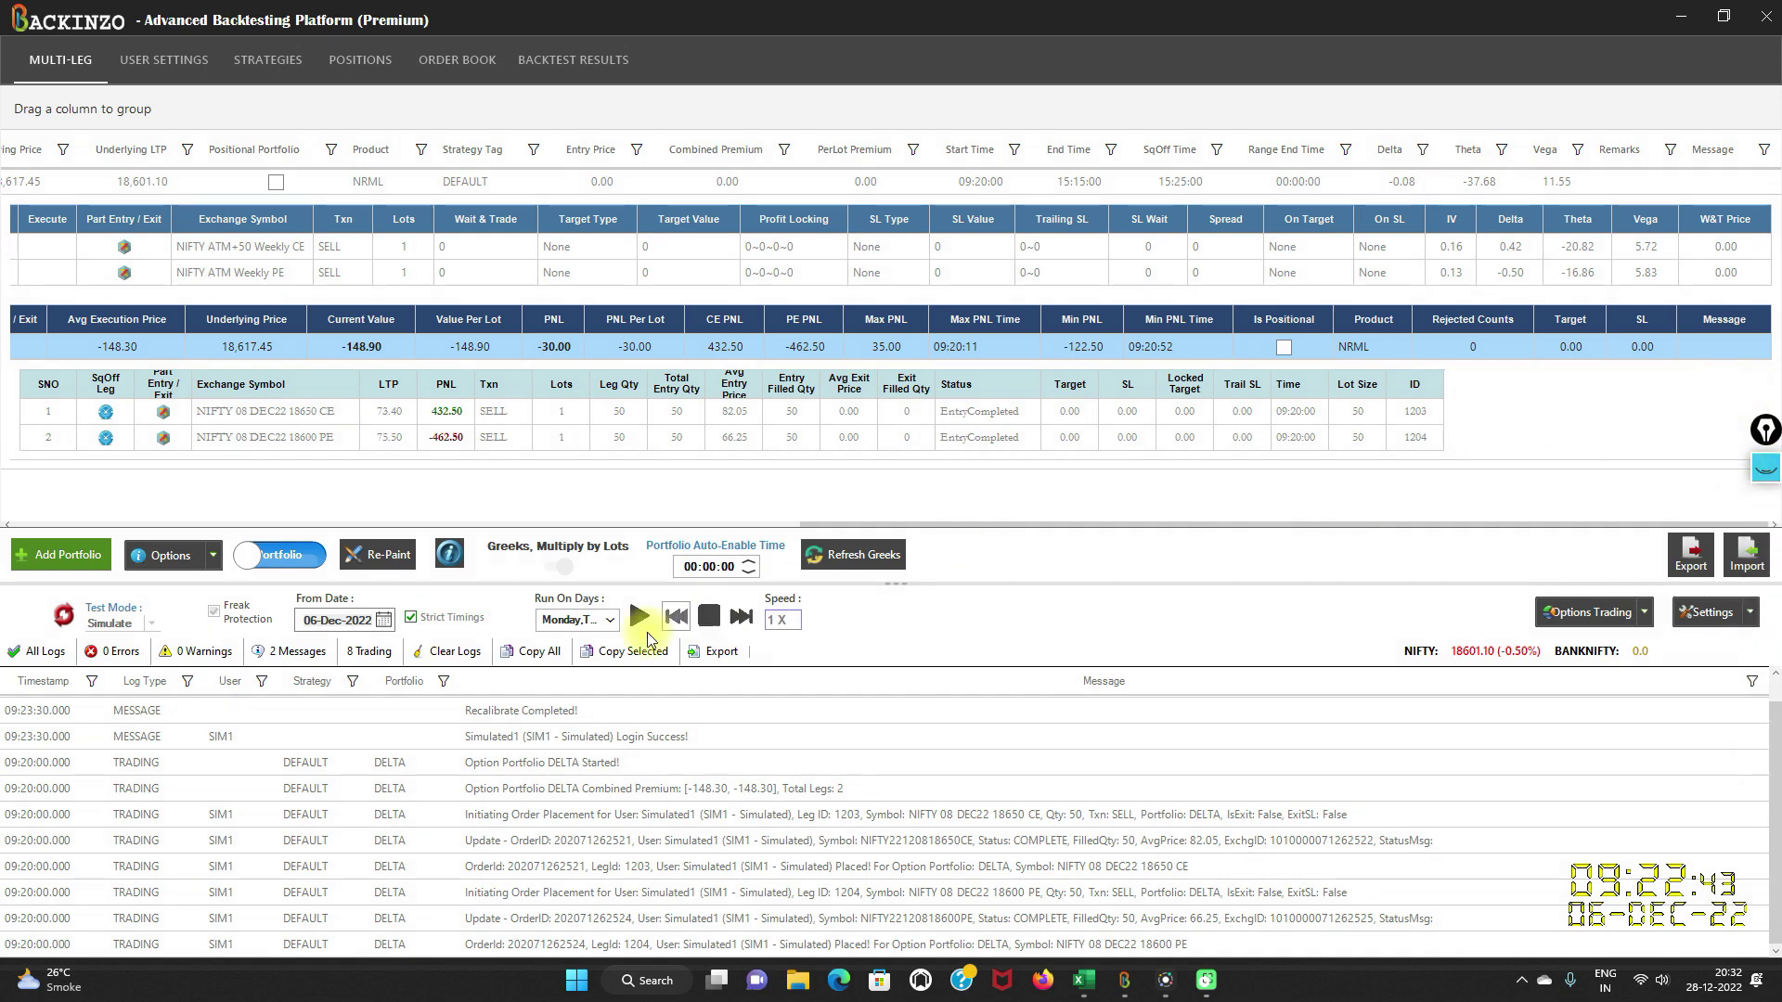
pyautogui.press('space')
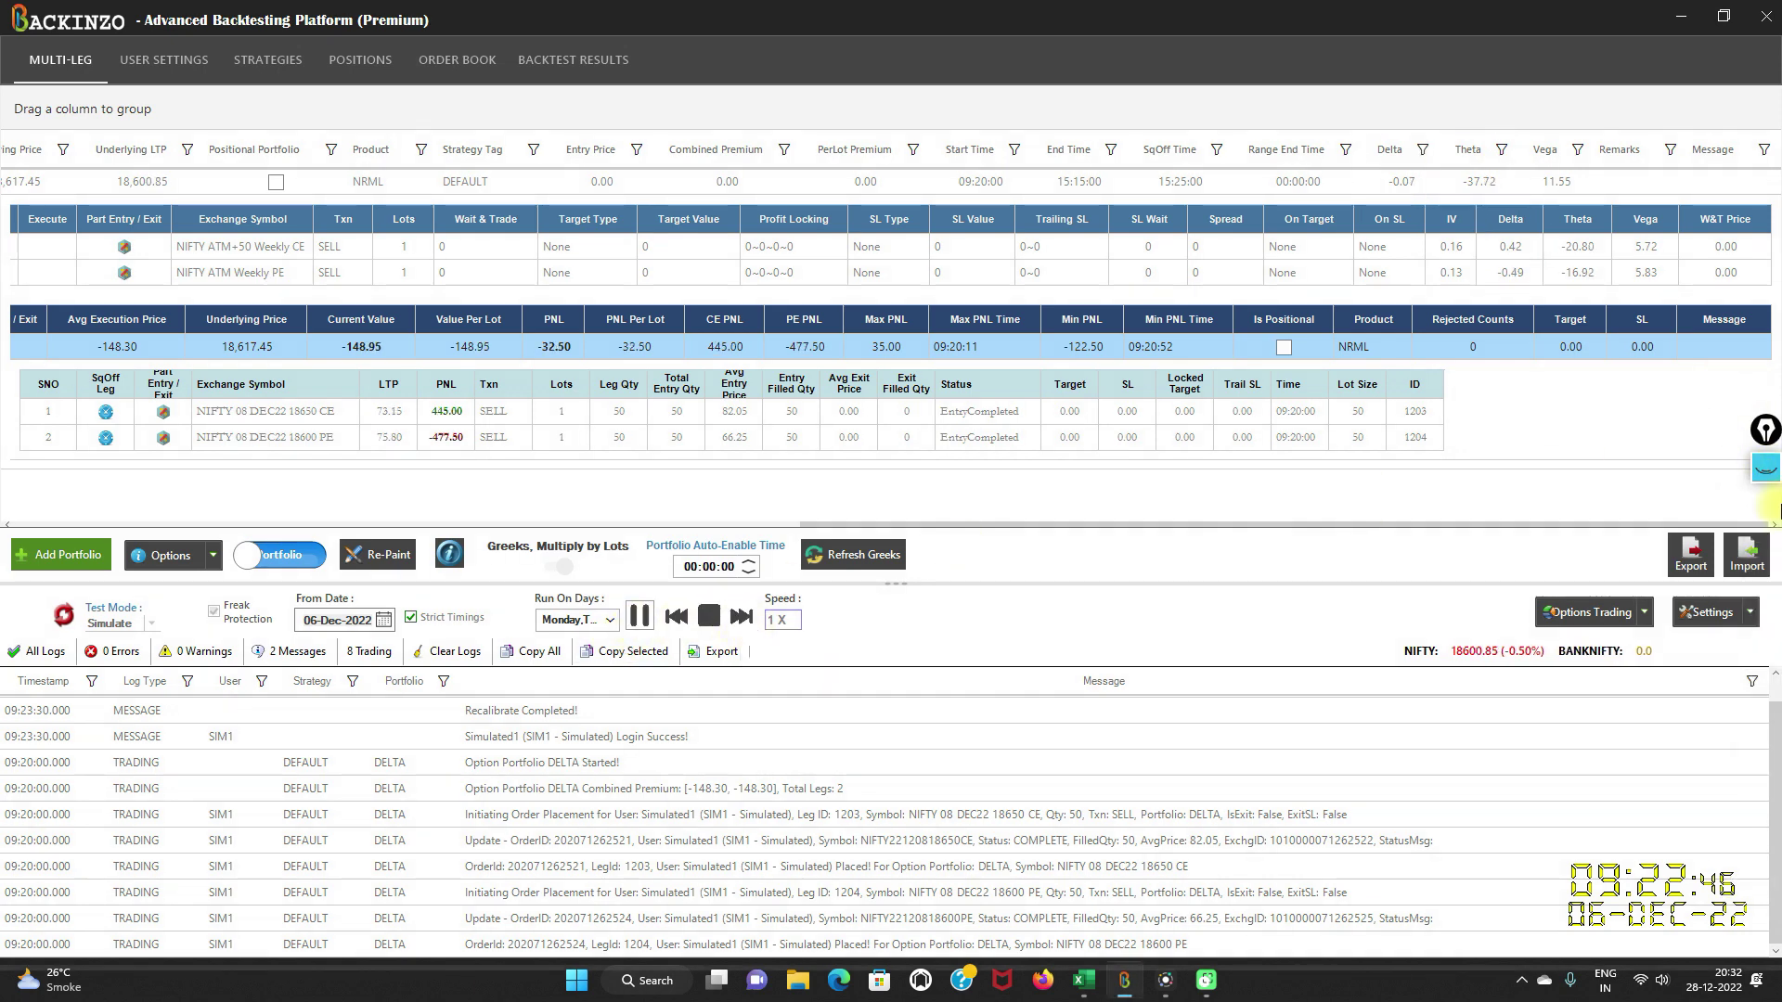
# - Mark the two Combined SL log entries in ink, underline their PNL value, and box the PNL Per Lot column in the portfolio row
pyautogui.click(1766, 467)
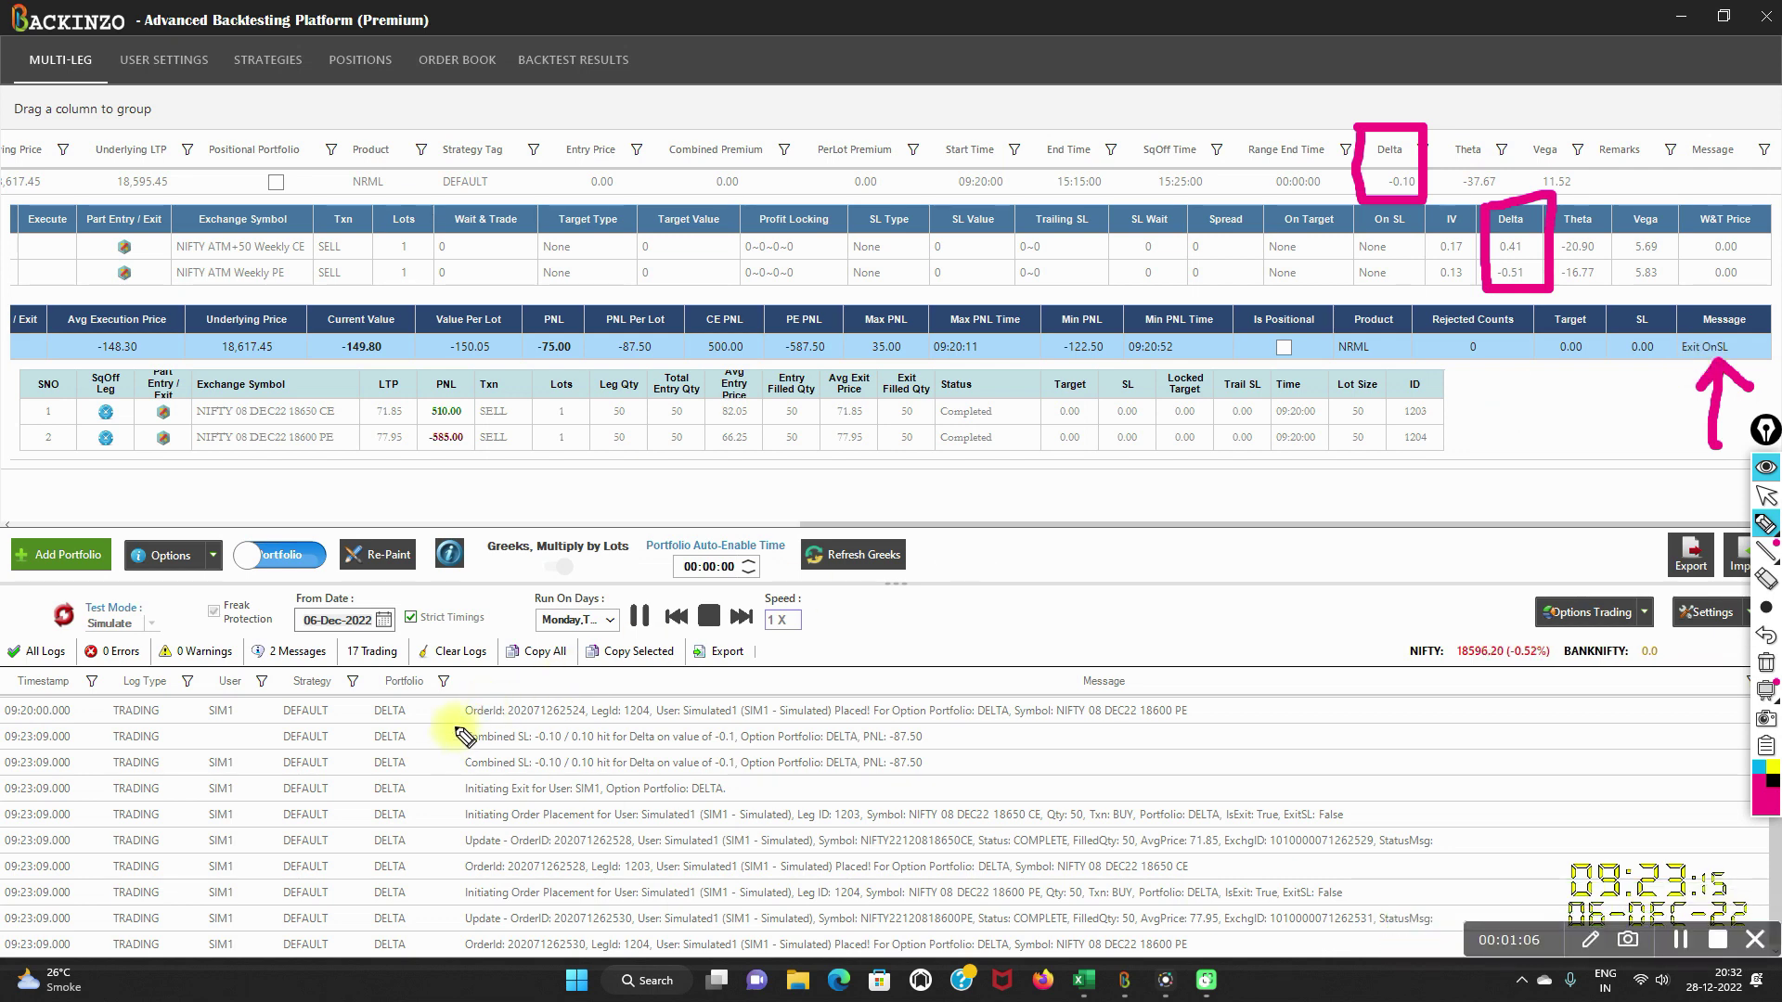
pyautogui.moveTo(454, 725); pyautogui.dragTo(455, 780)
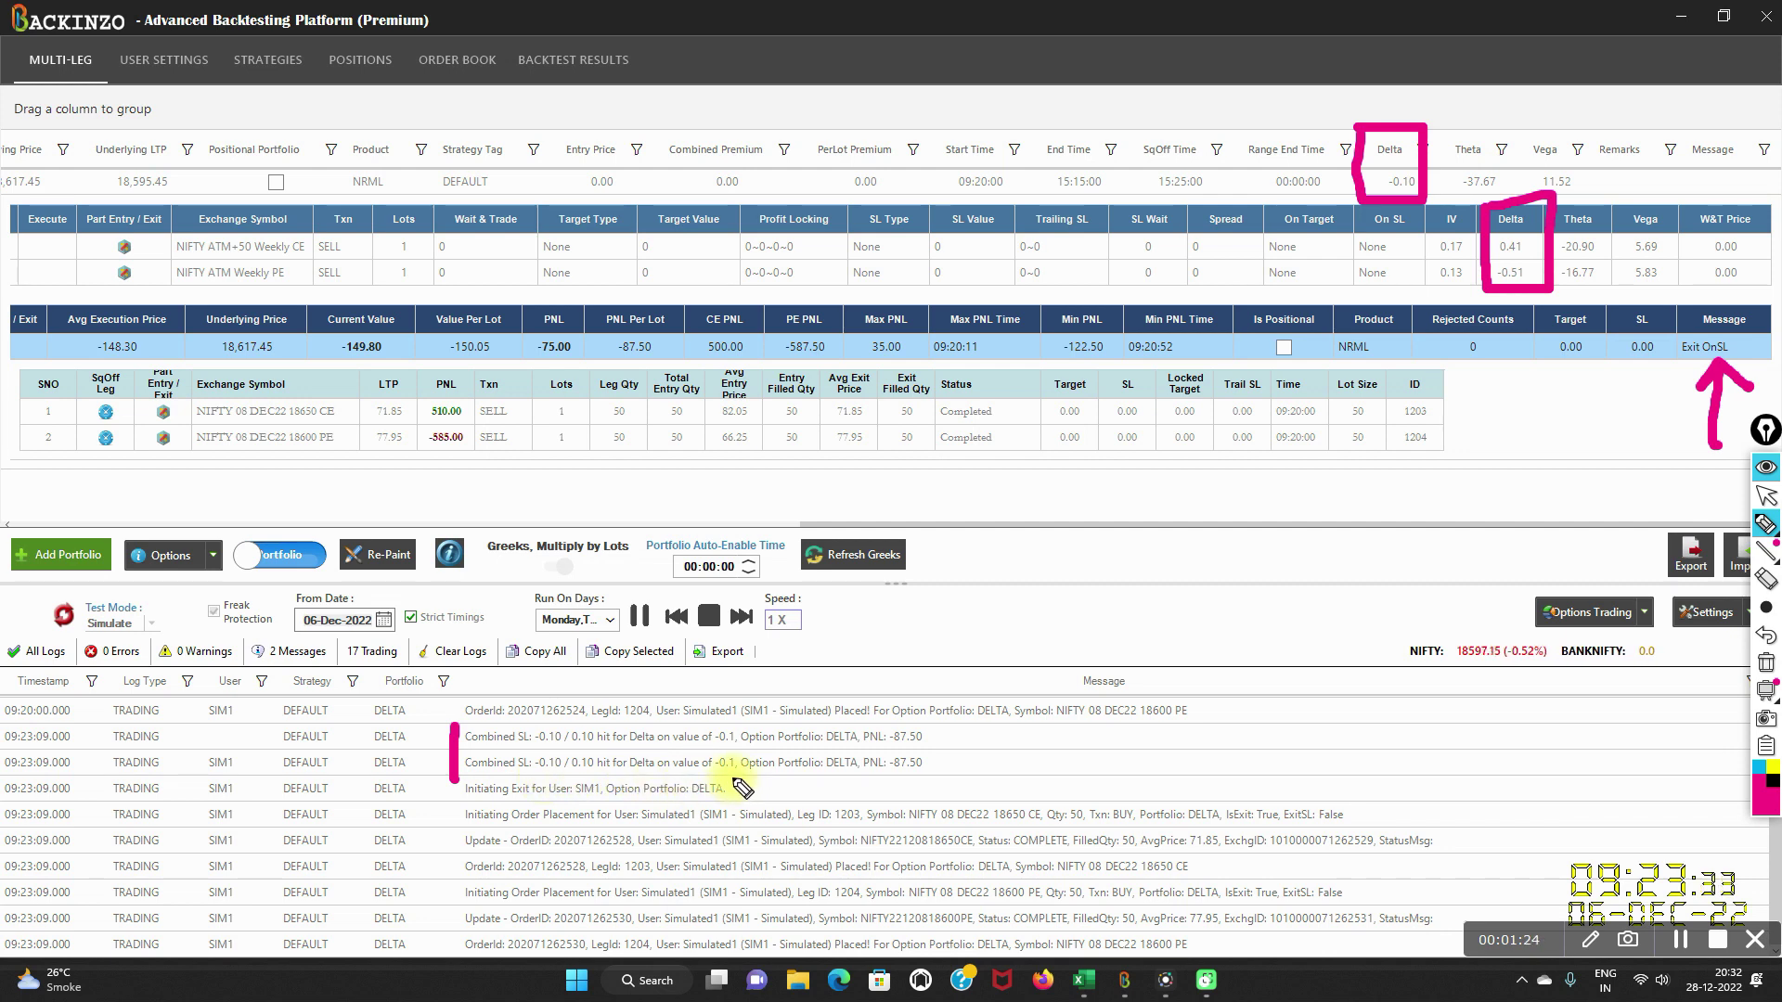
pyautogui.moveTo(872, 780); pyautogui.dragTo(916, 780)
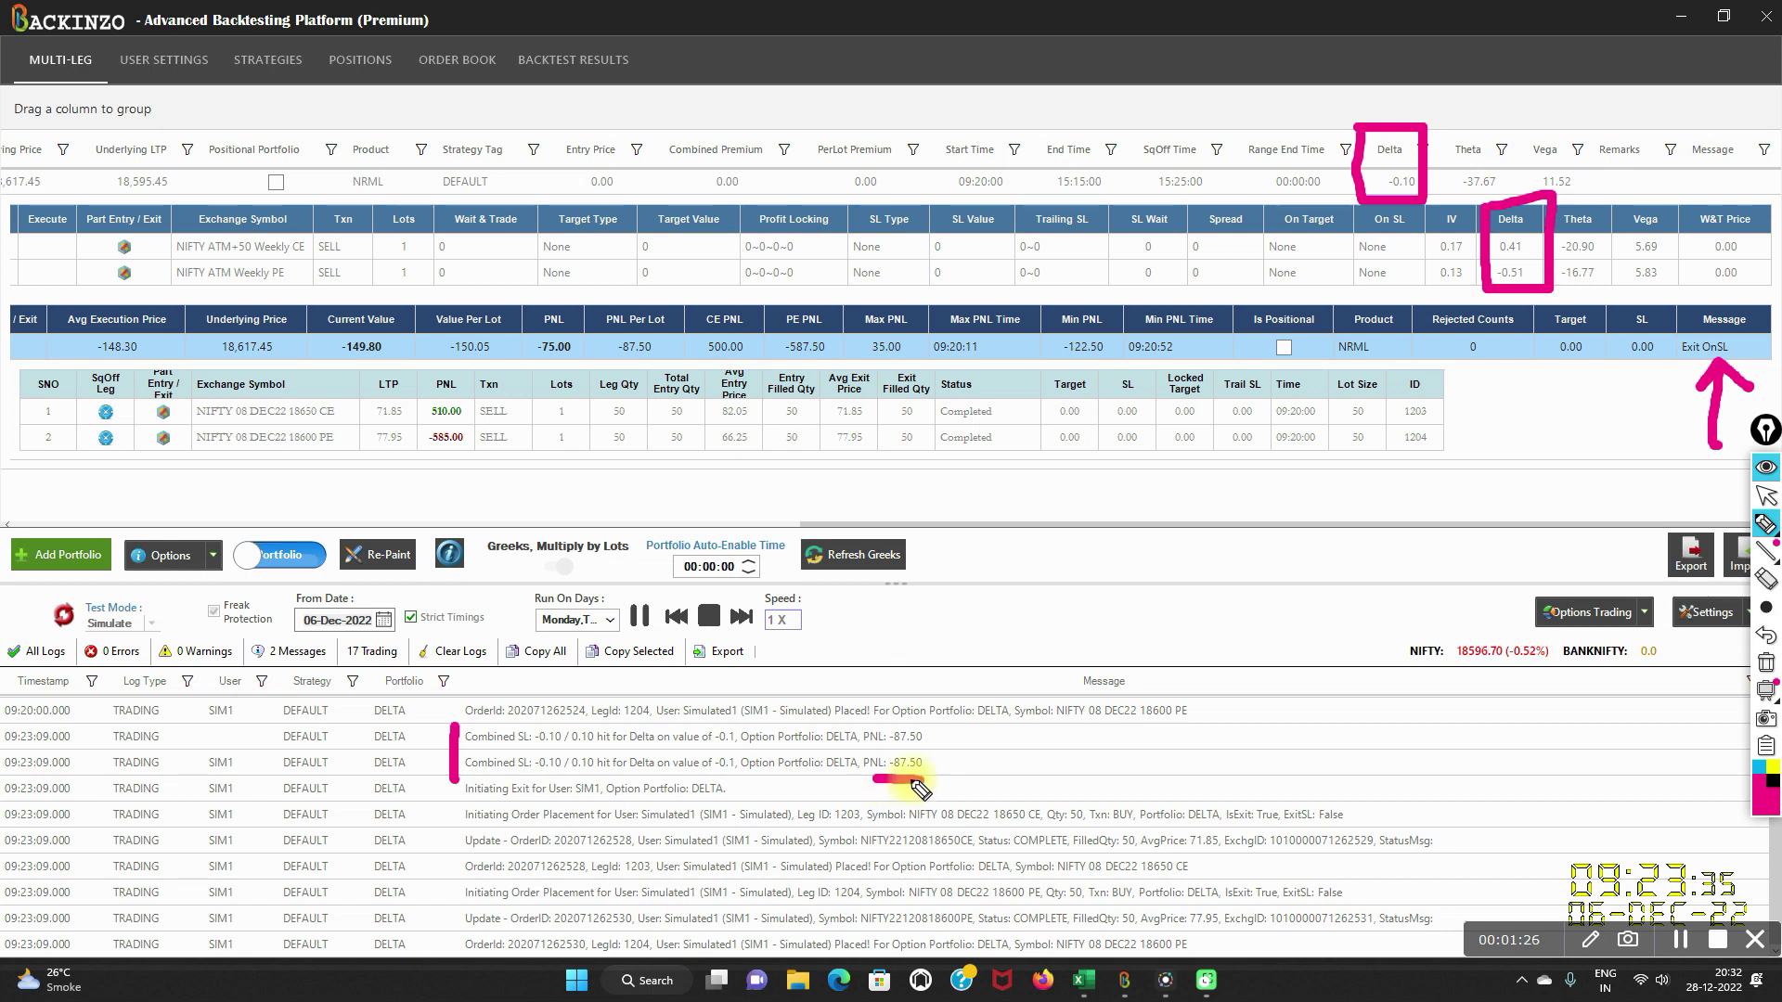
pyautogui.moveTo(588, 302)
pyautogui.mouseDown()
pyautogui.moveTo(588, 347)
pyautogui.moveTo(681, 356)
pyautogui.moveTo(681, 302)
pyautogui.moveTo(589, 301)
pyautogui.mouseUp()
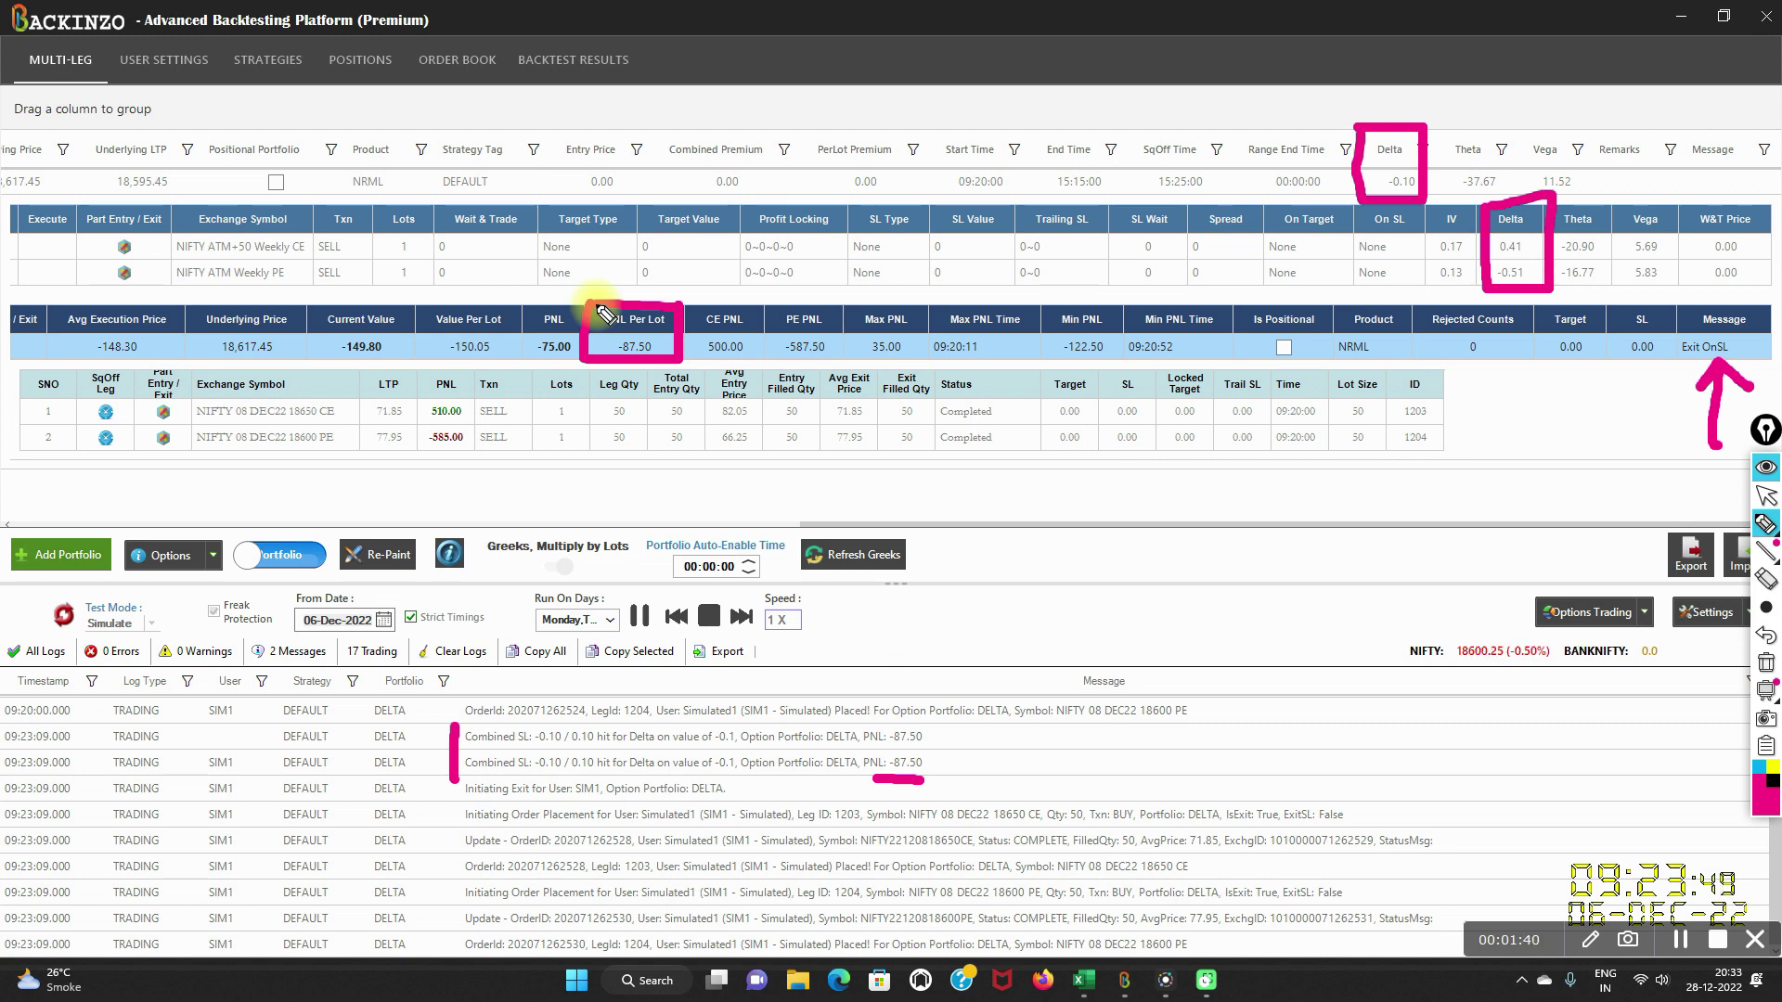
pyautogui.click(1765, 466)
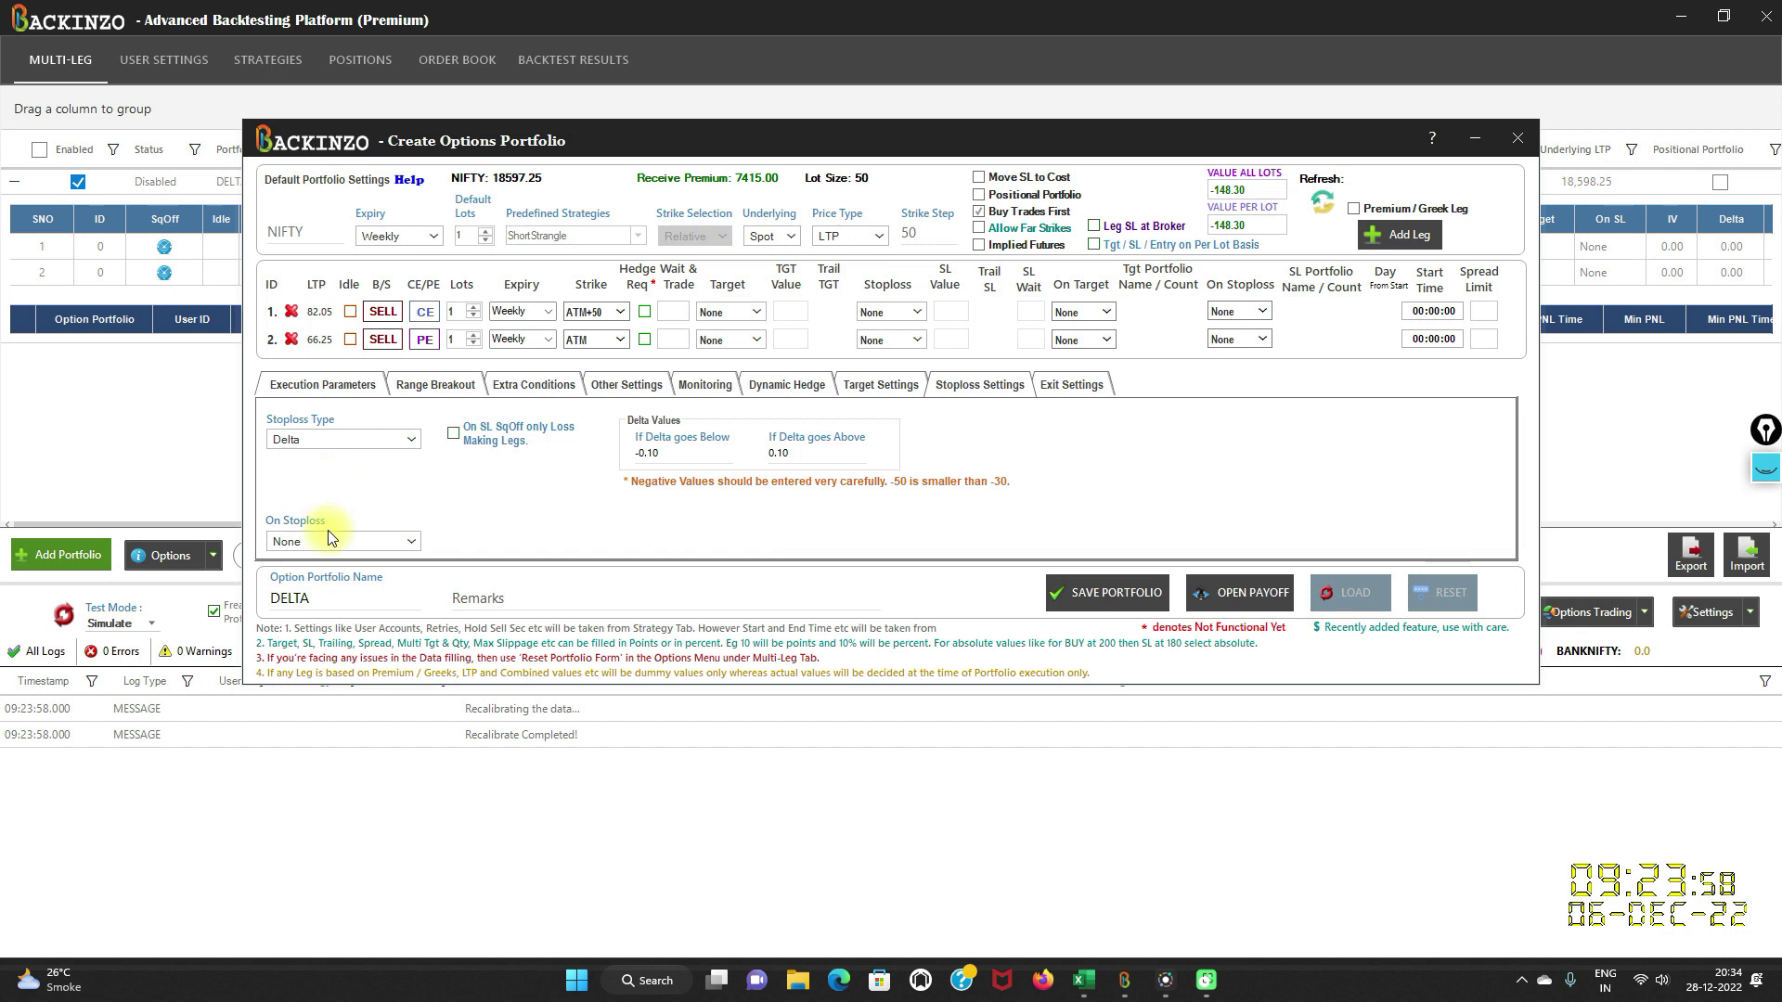
# - Set the DELTA portfolio's On Stoploss action to ReExecute and save the portfolio
pyautogui.click(411, 543)
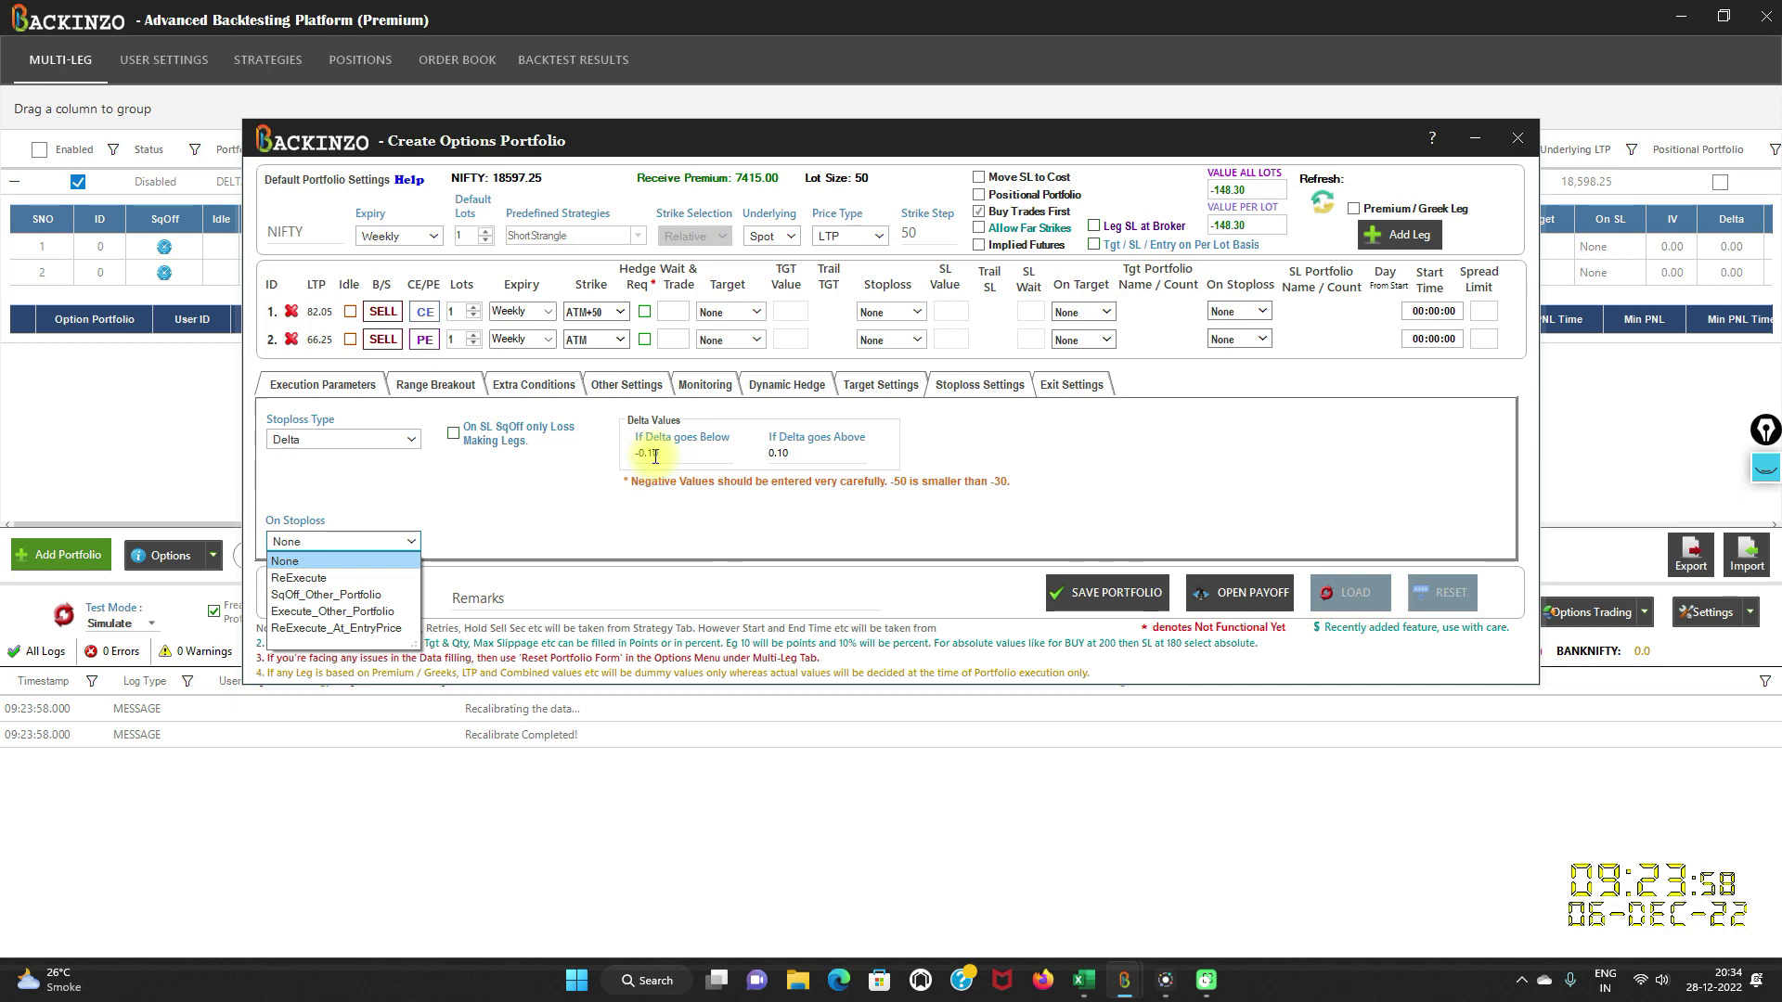
pyautogui.click(299, 578)
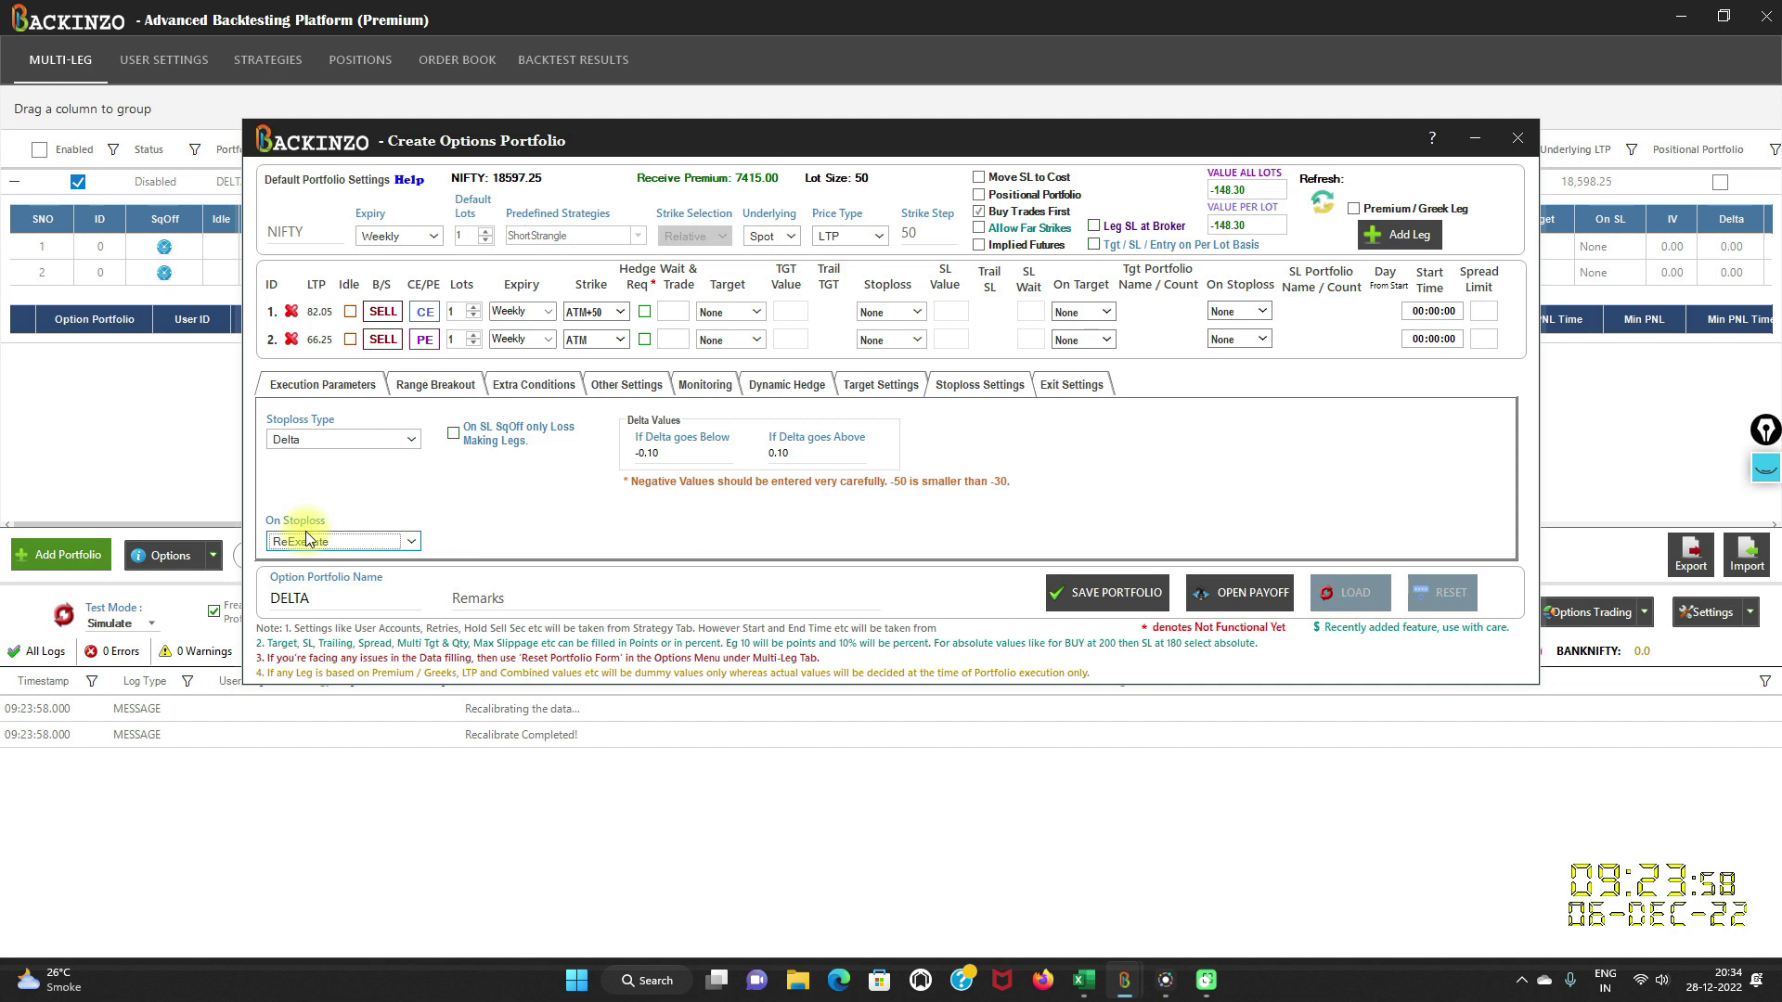
pyautogui.click(1150, 605)
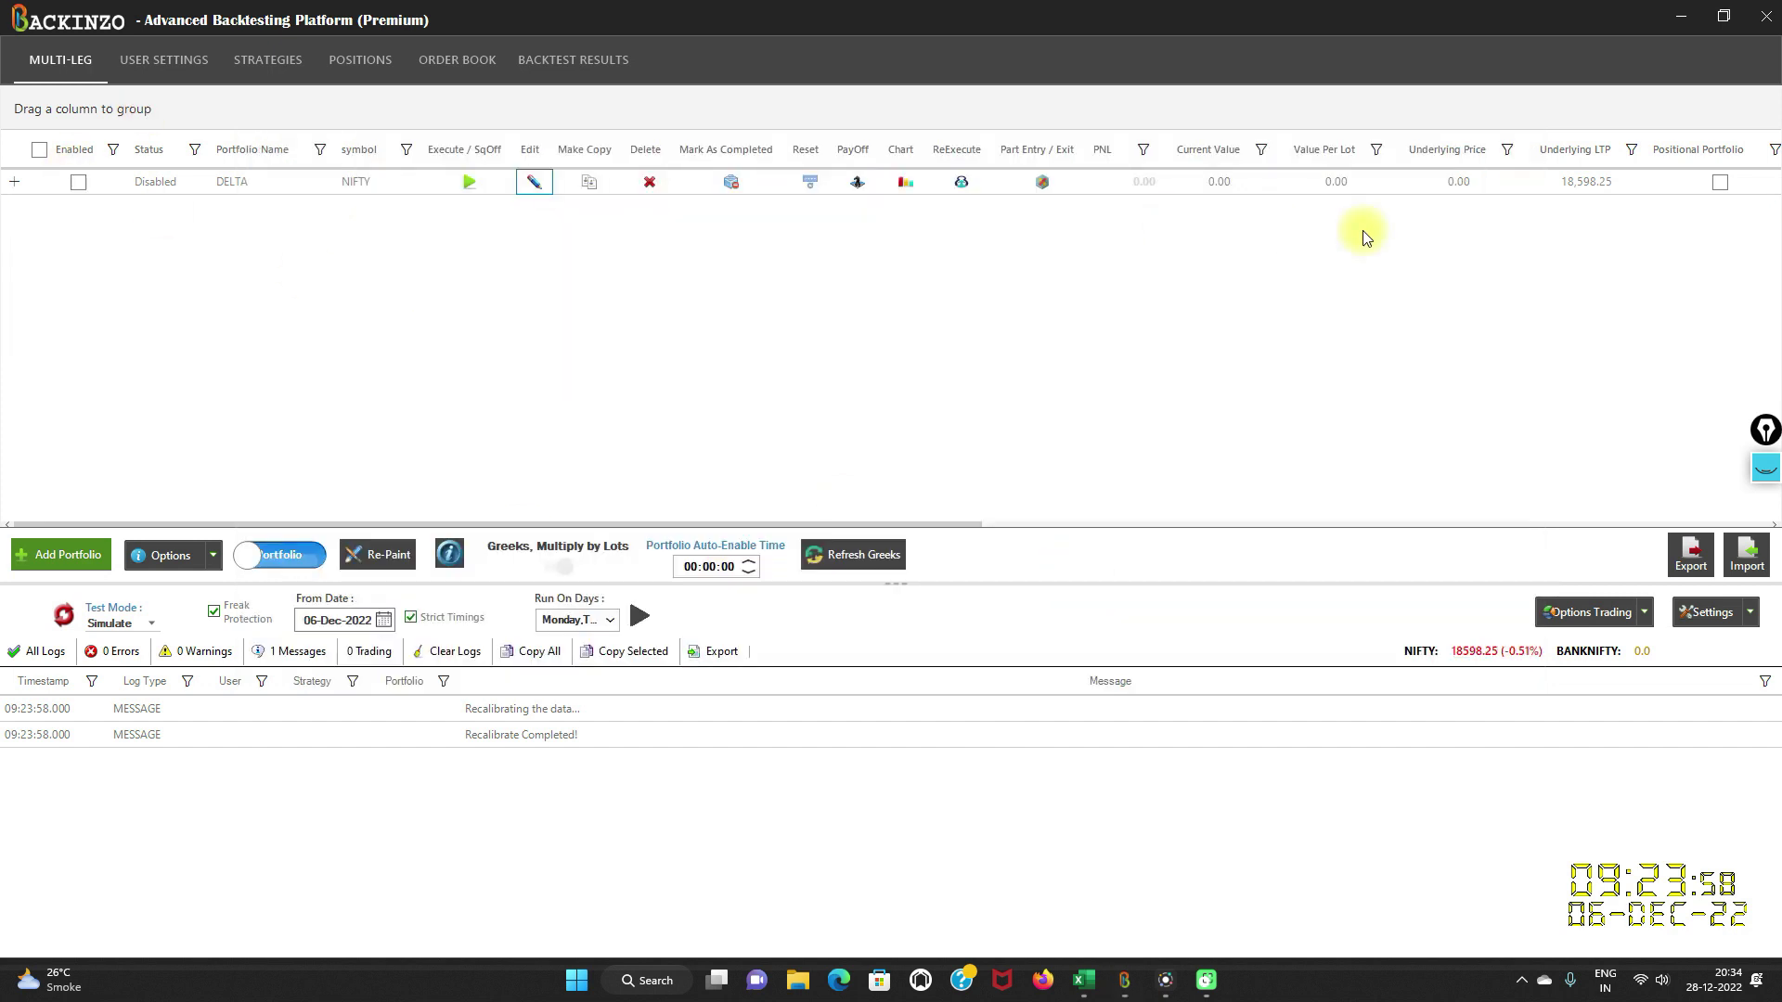
# - Enable the DELTA portfolio, start the simulation for 06-Dec-2022, and expand the portfolio's leg details
pyautogui.click(78, 183)
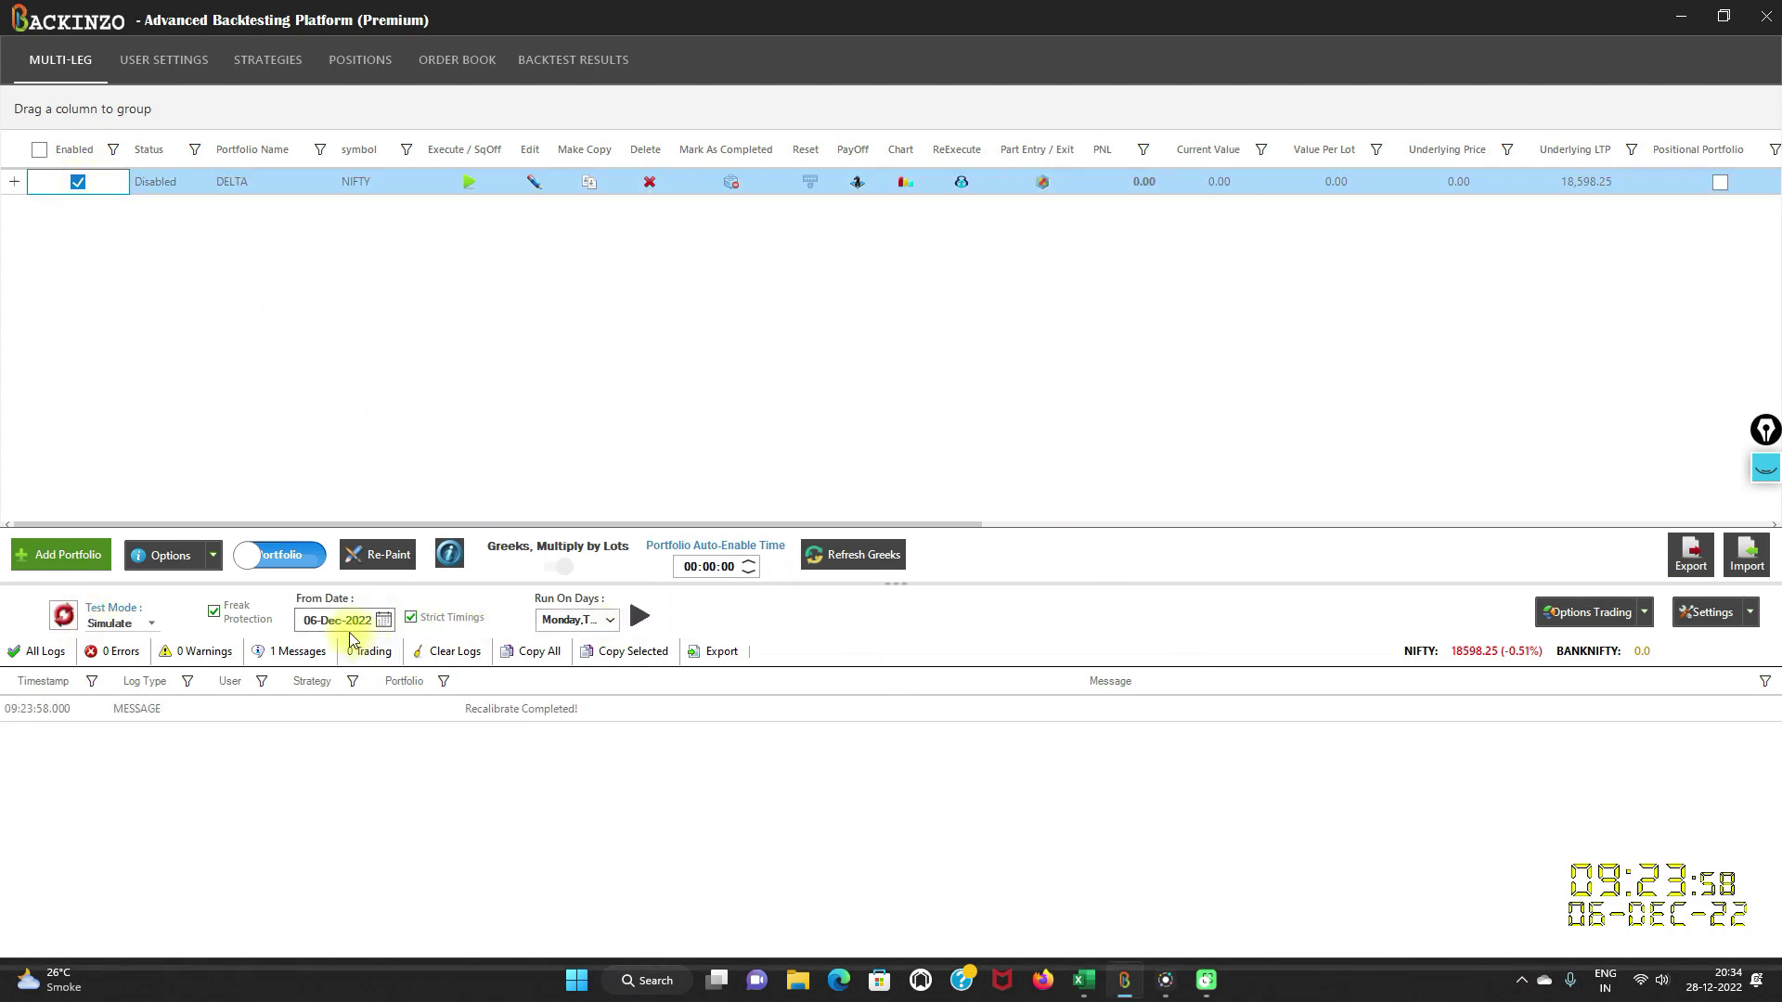
pyautogui.click(639, 617)
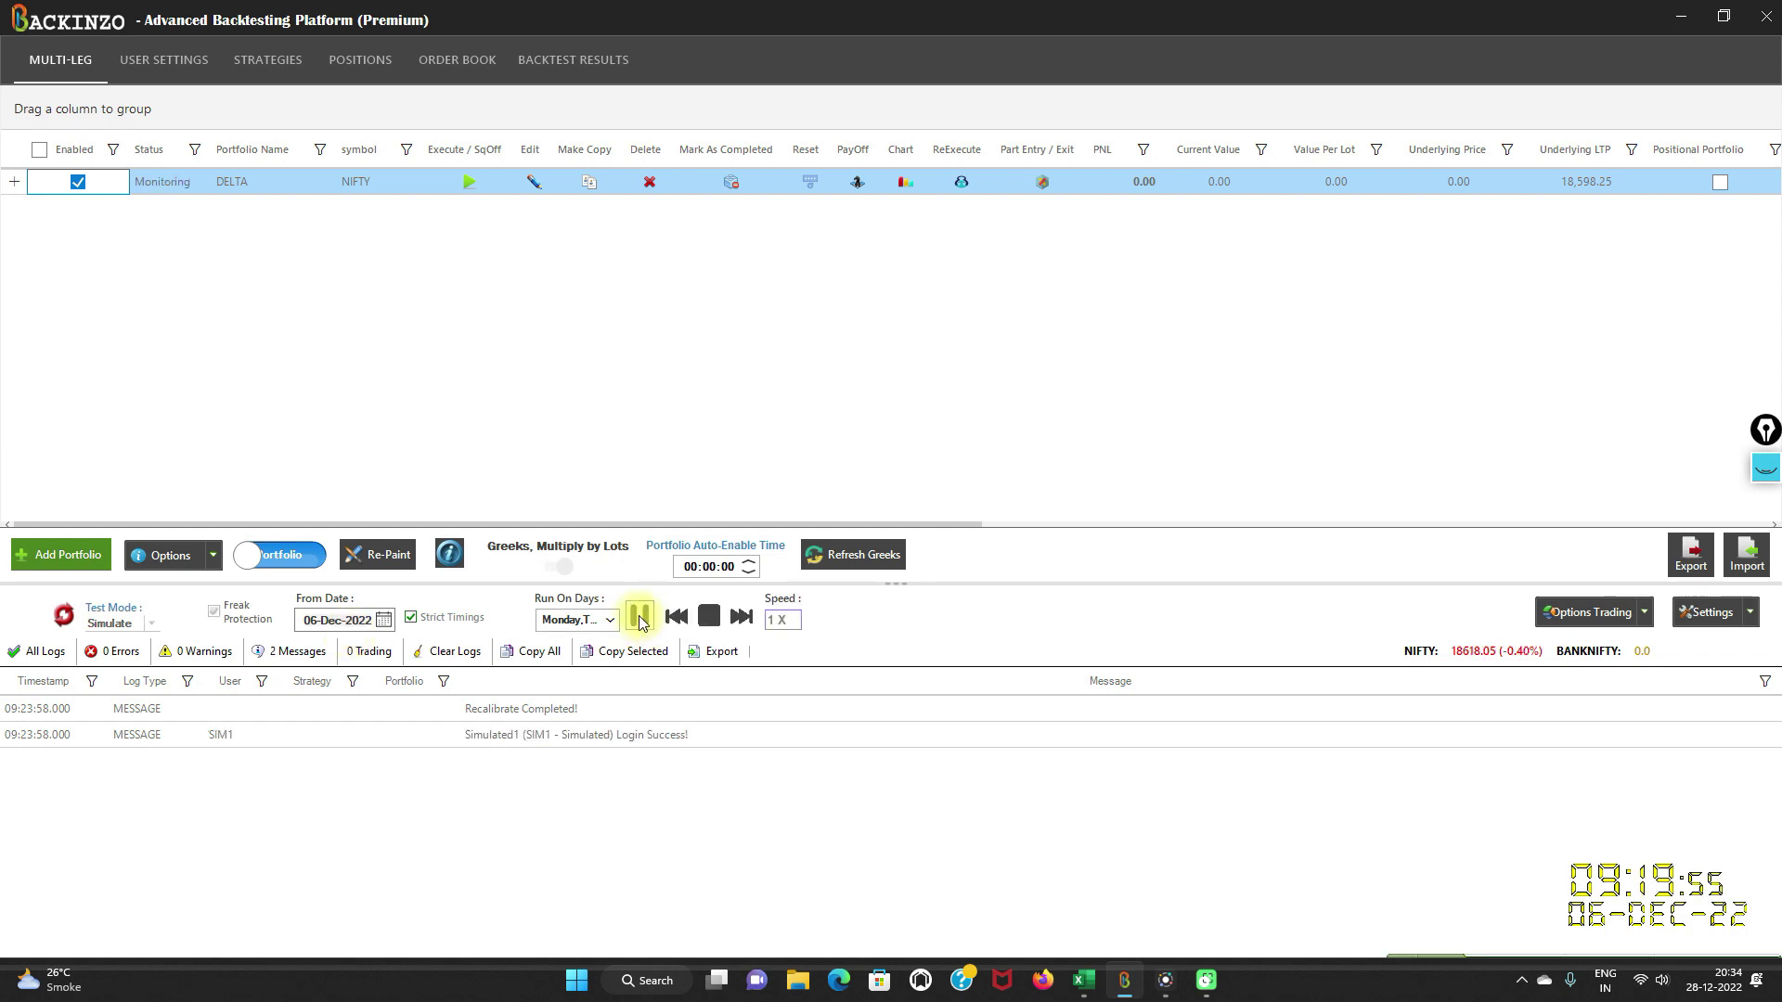
pyautogui.click(15, 184)
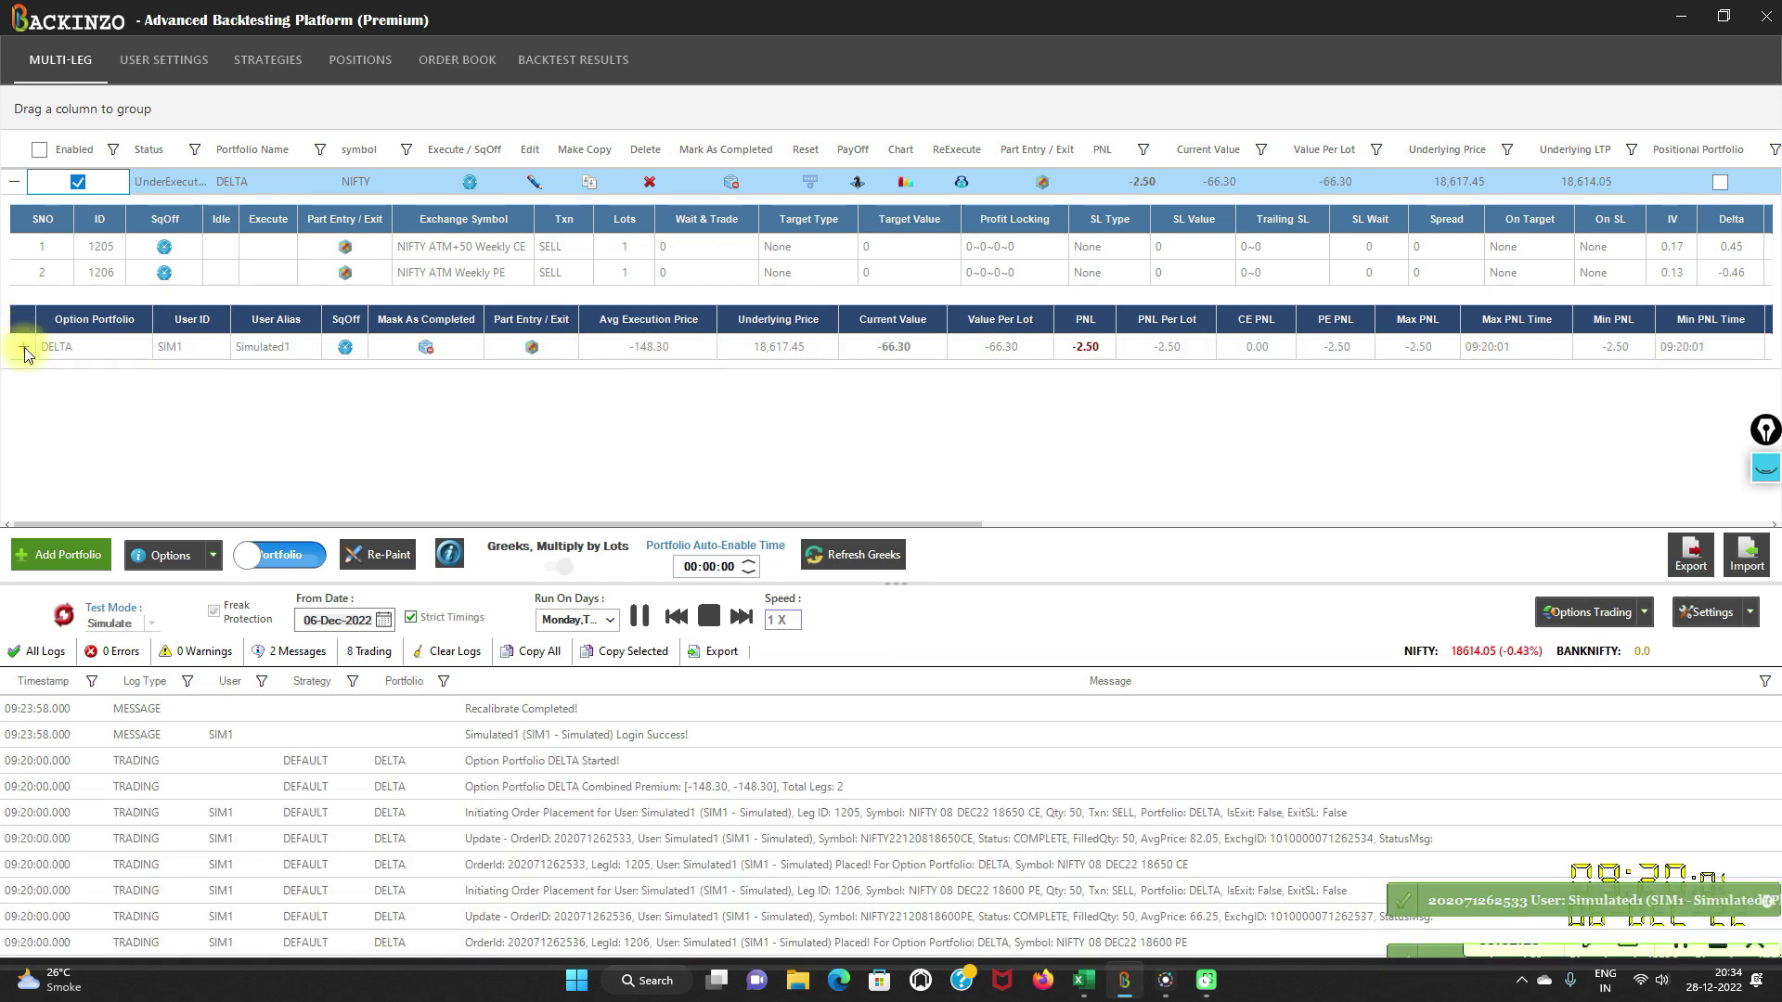
# - Expand the leg orders under the DELTA portfolio's simulated user row and raise the simulation speed to 32 X
pyautogui.click(23, 351)
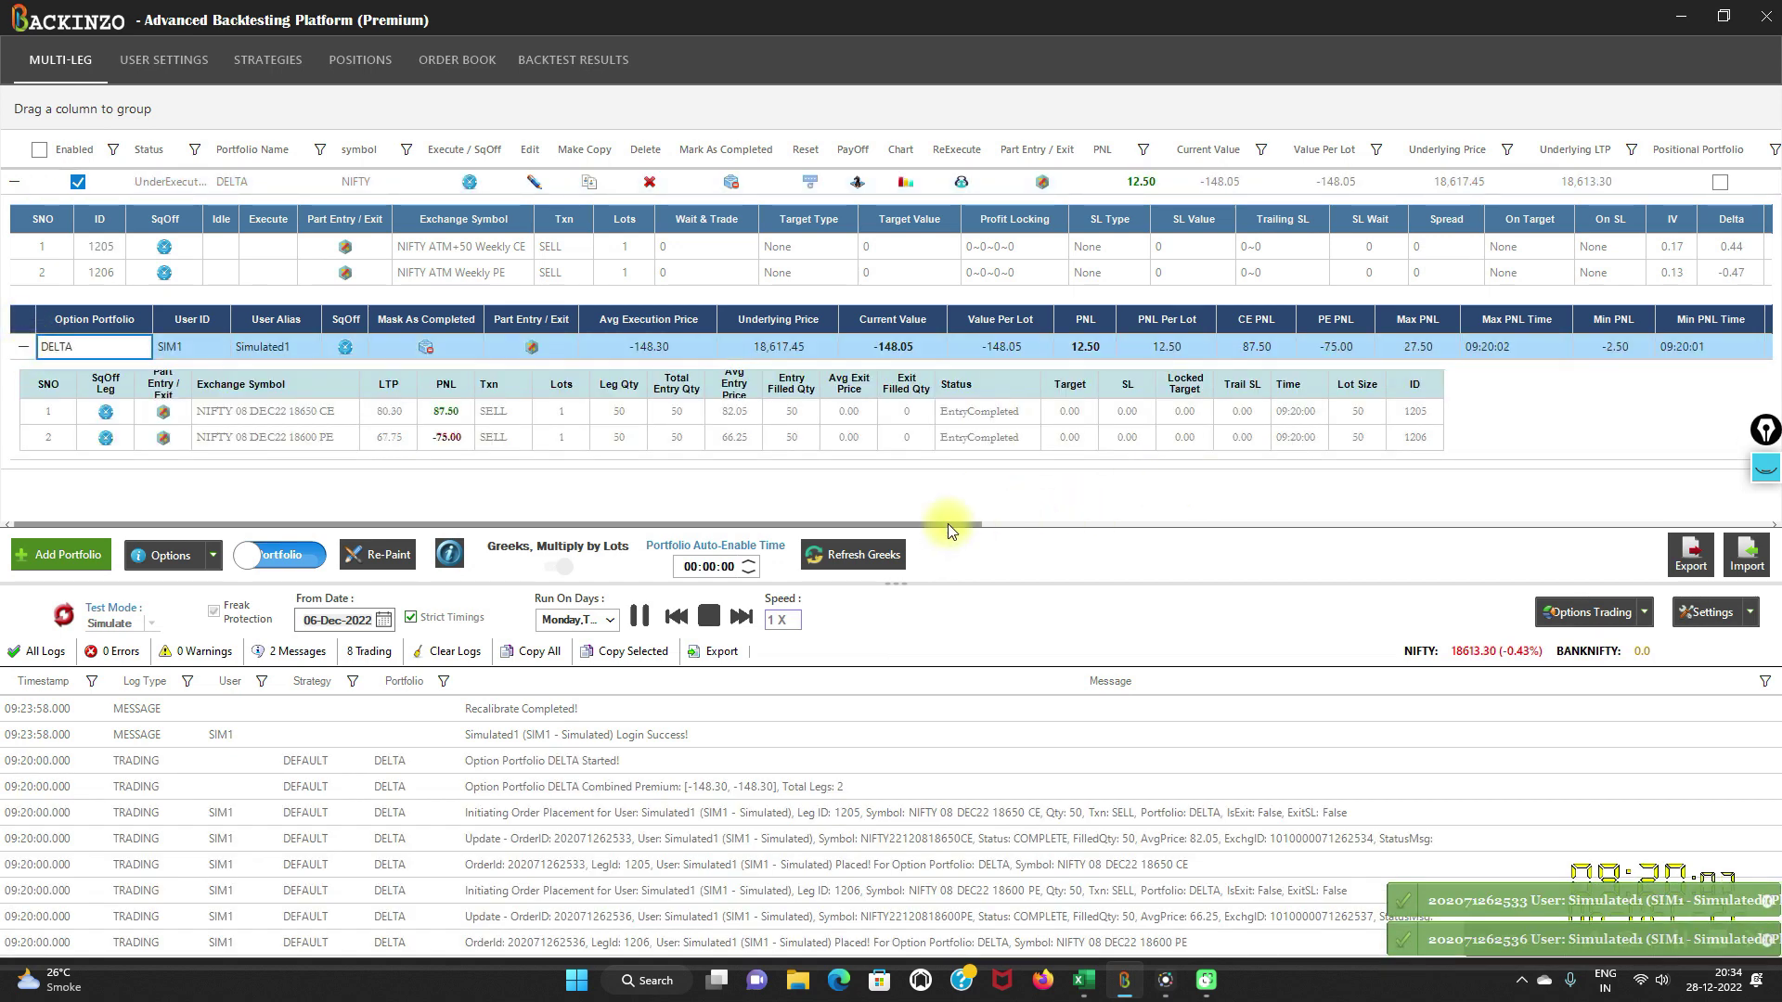
pyautogui.moveTo(949, 524); pyautogui.dragTo(1776, 499)
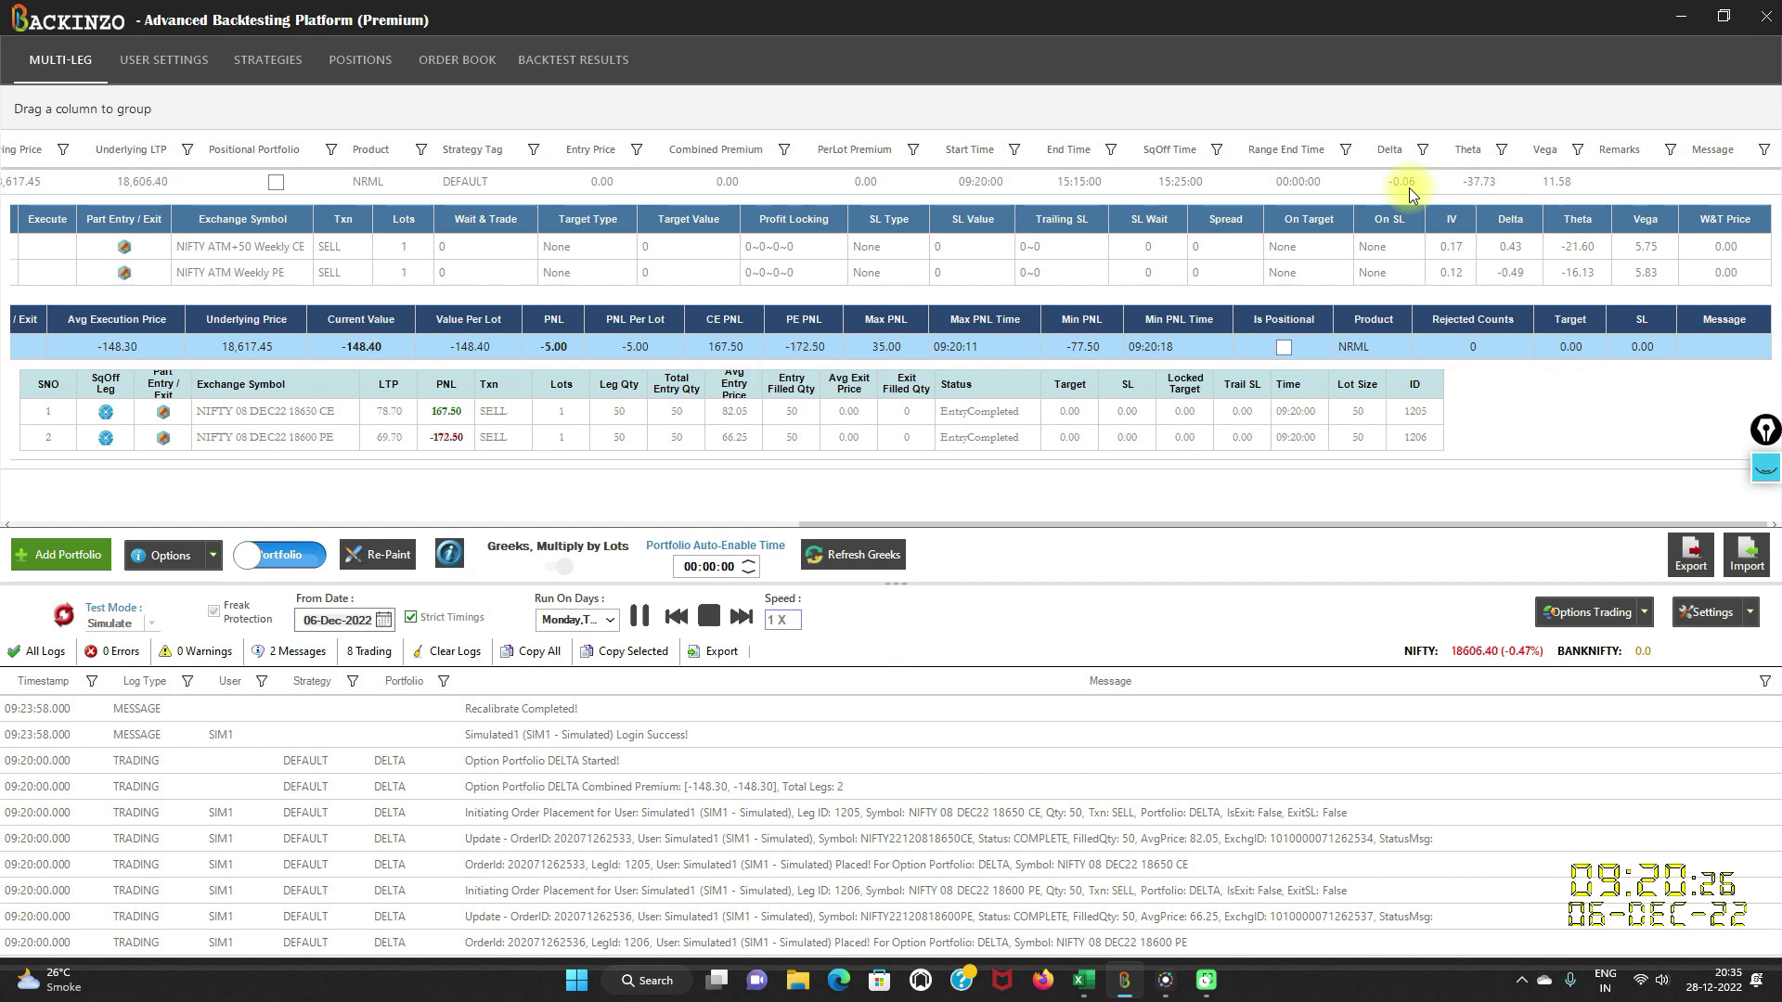
pyautogui.click(740, 616)
pyautogui.click(741, 616)
pyautogui.click(743, 618)
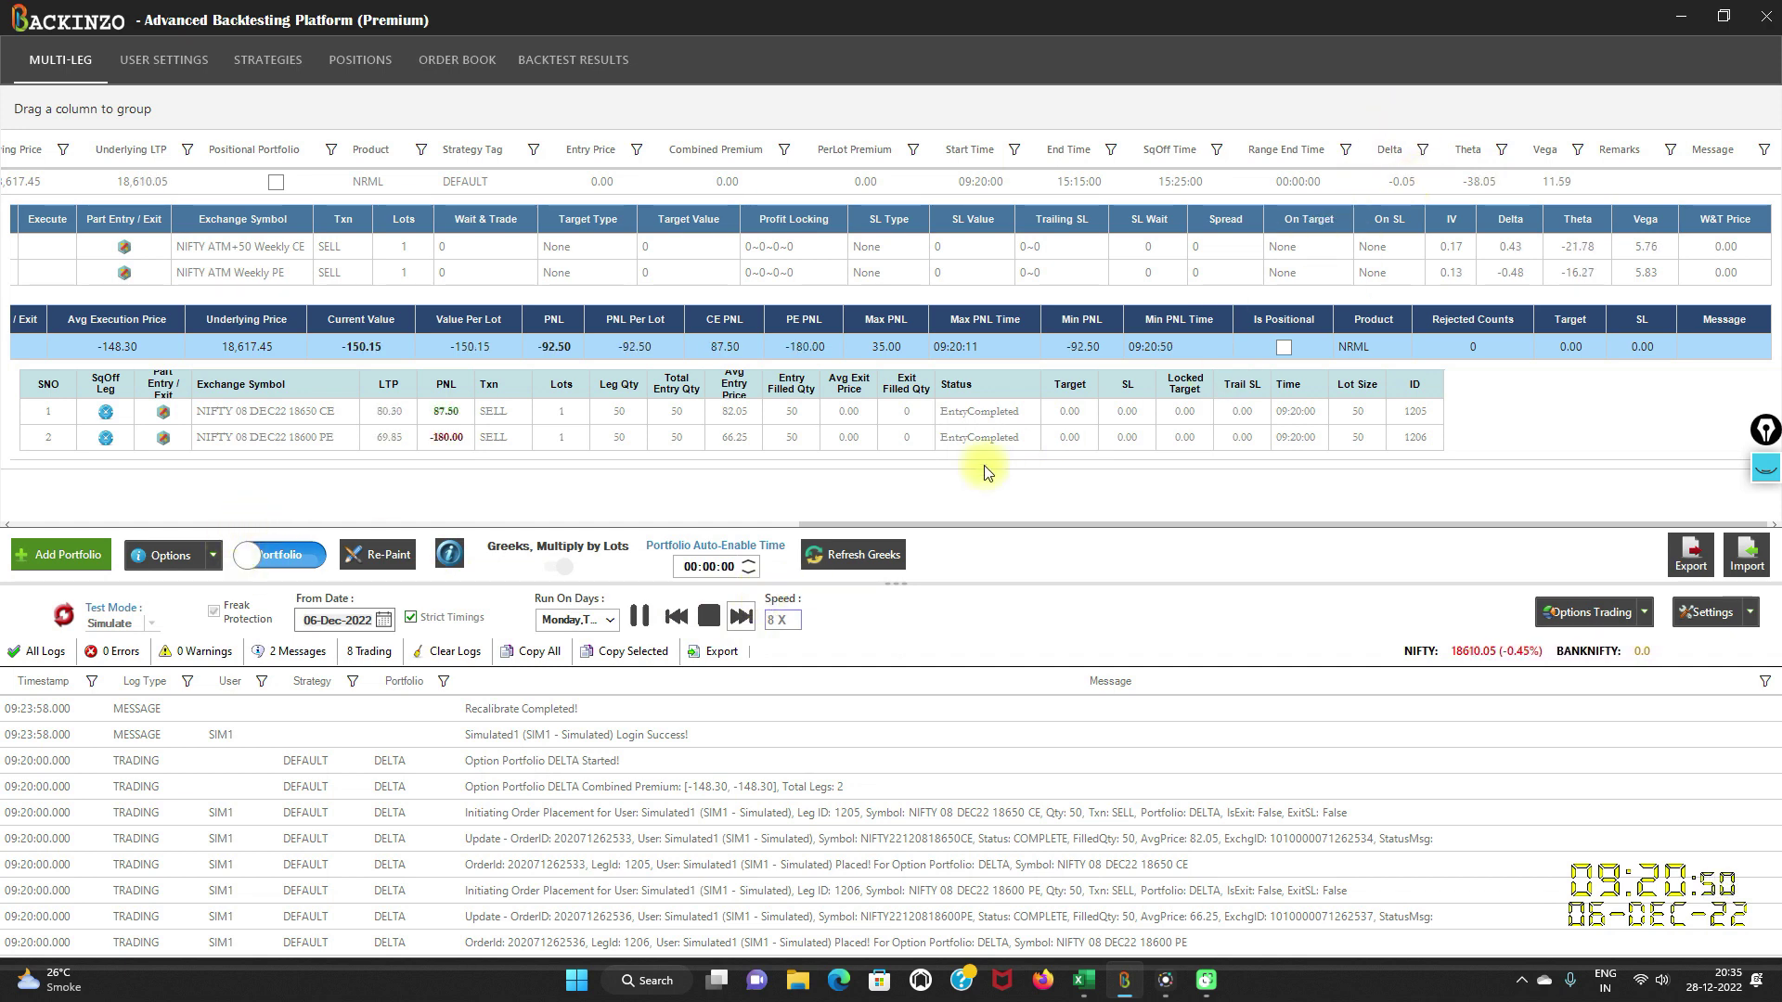
pyautogui.click(741, 617)
pyautogui.click(740, 616)
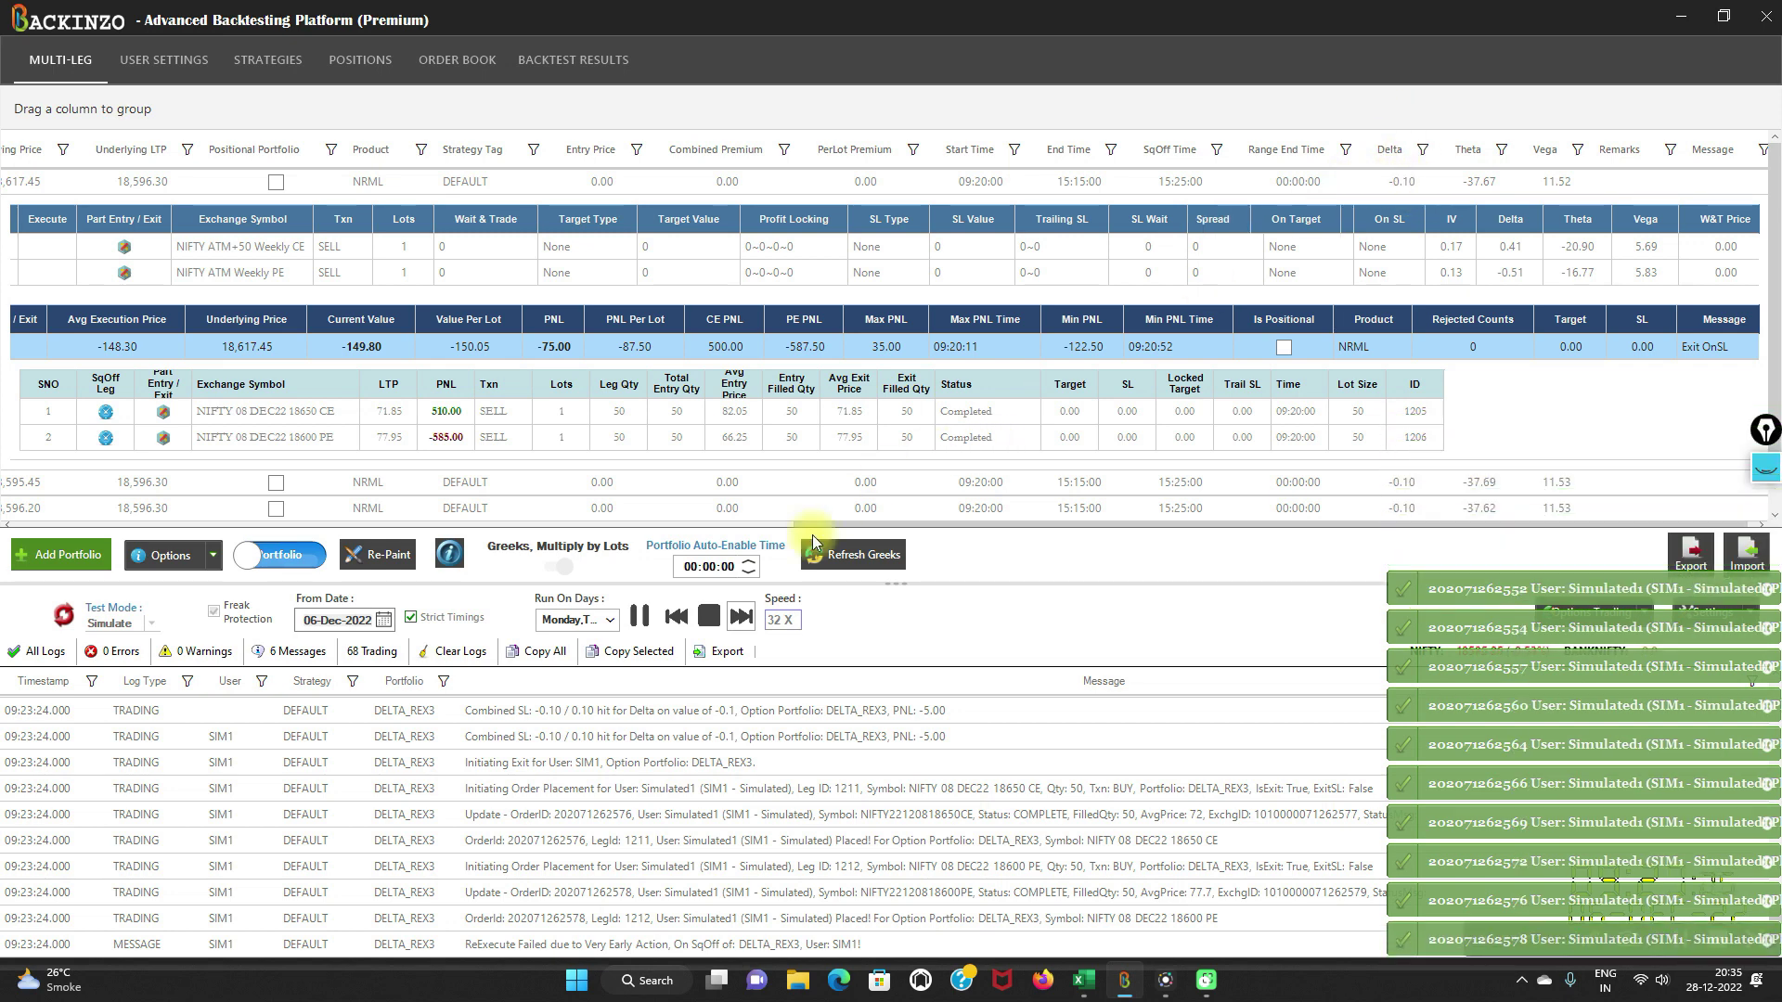
# - Collapse the simulated user's leg orders and the DELTA portfolio's details to review the list of re-executed portfolios
pyautogui.moveTo(613, 526); pyautogui.dragTo(103, 530)
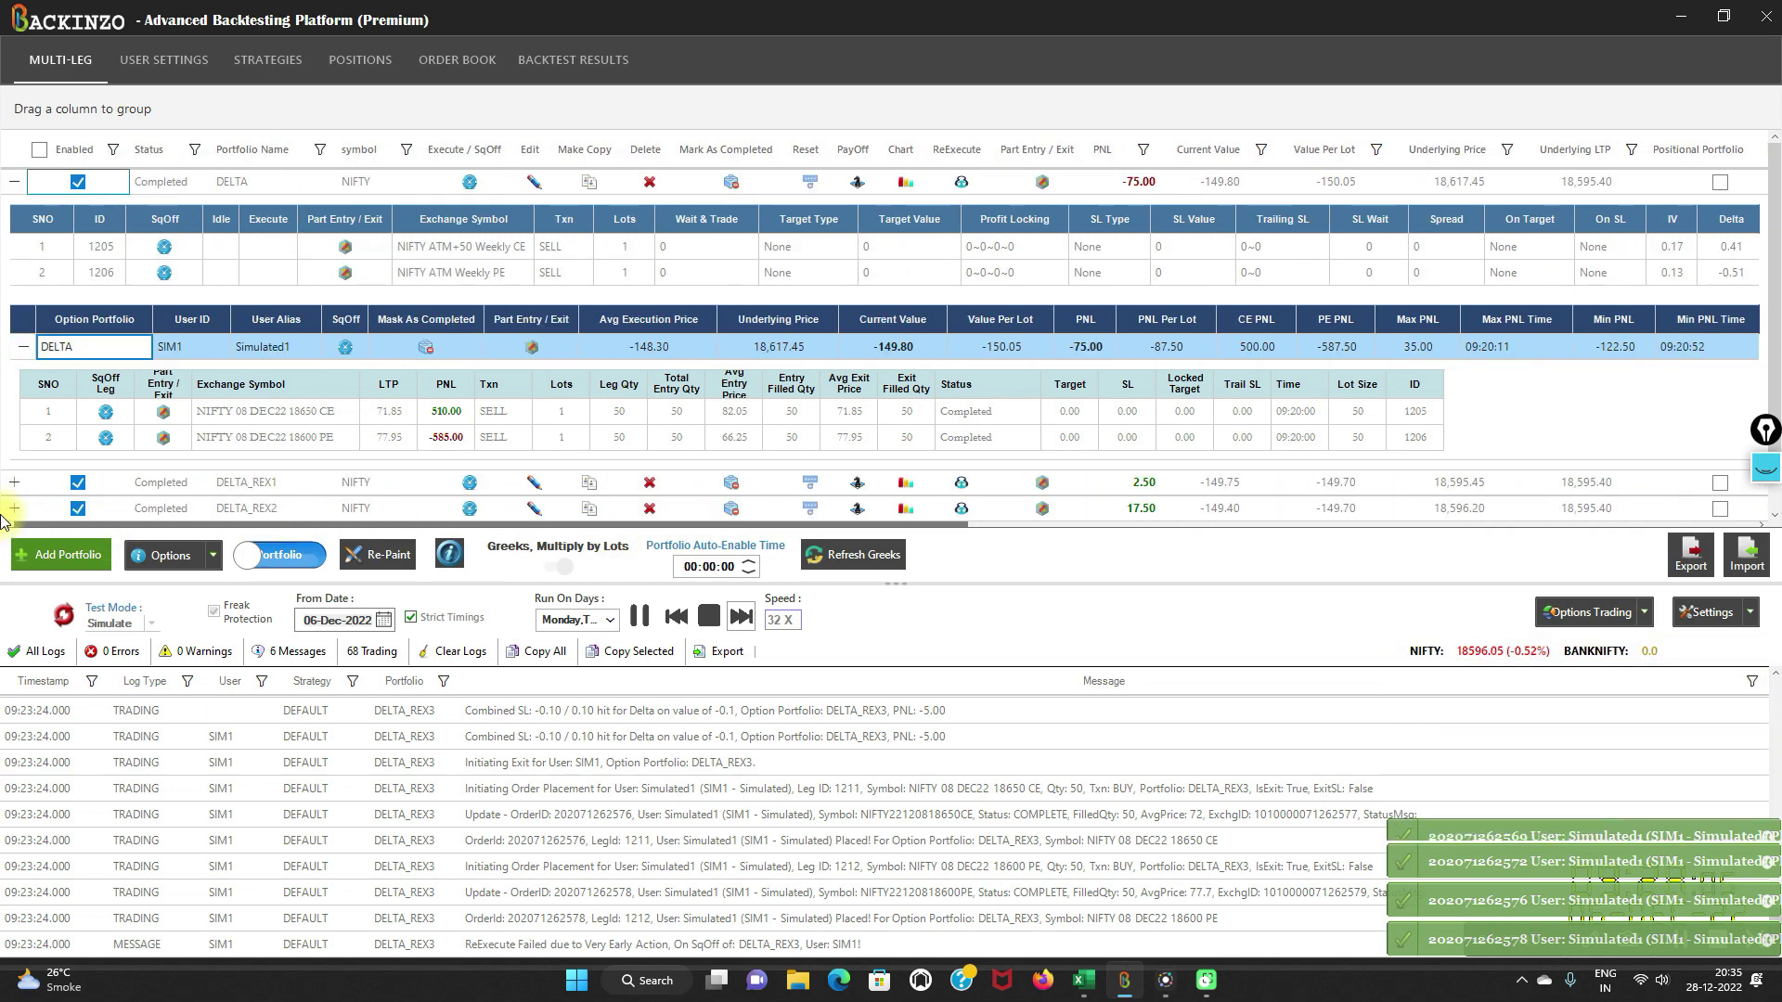
pyautogui.click(14, 337)
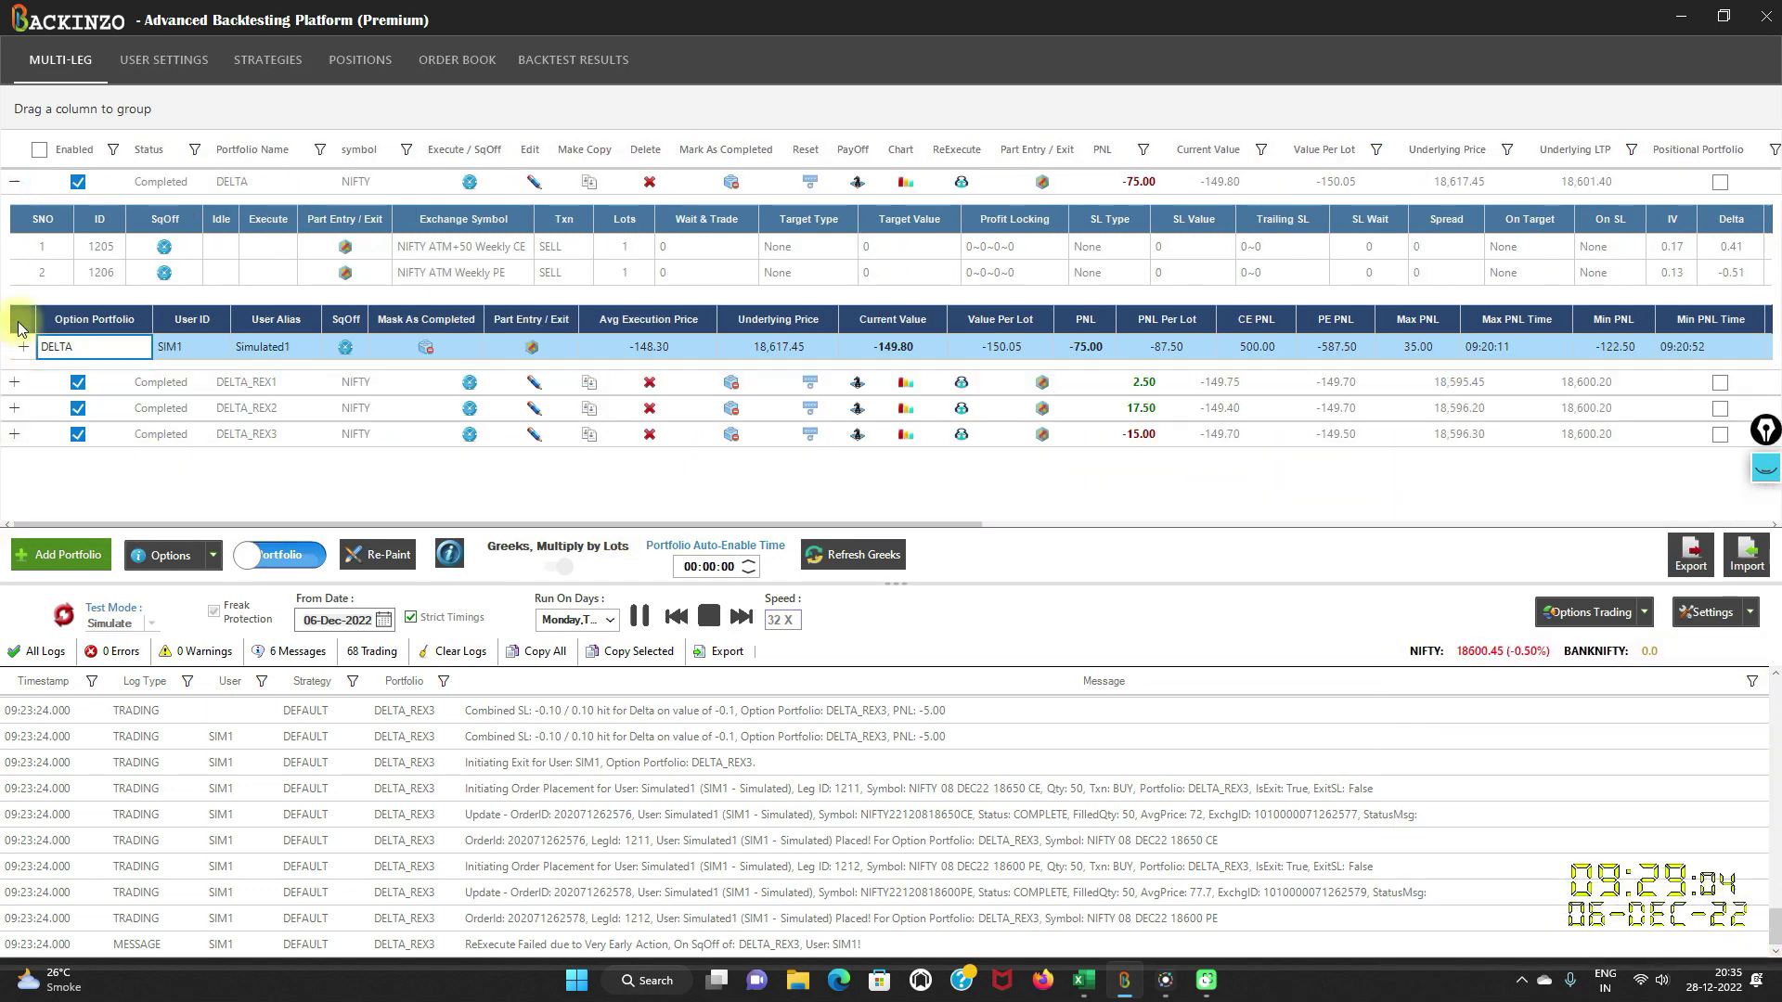
pyautogui.click(14, 183)
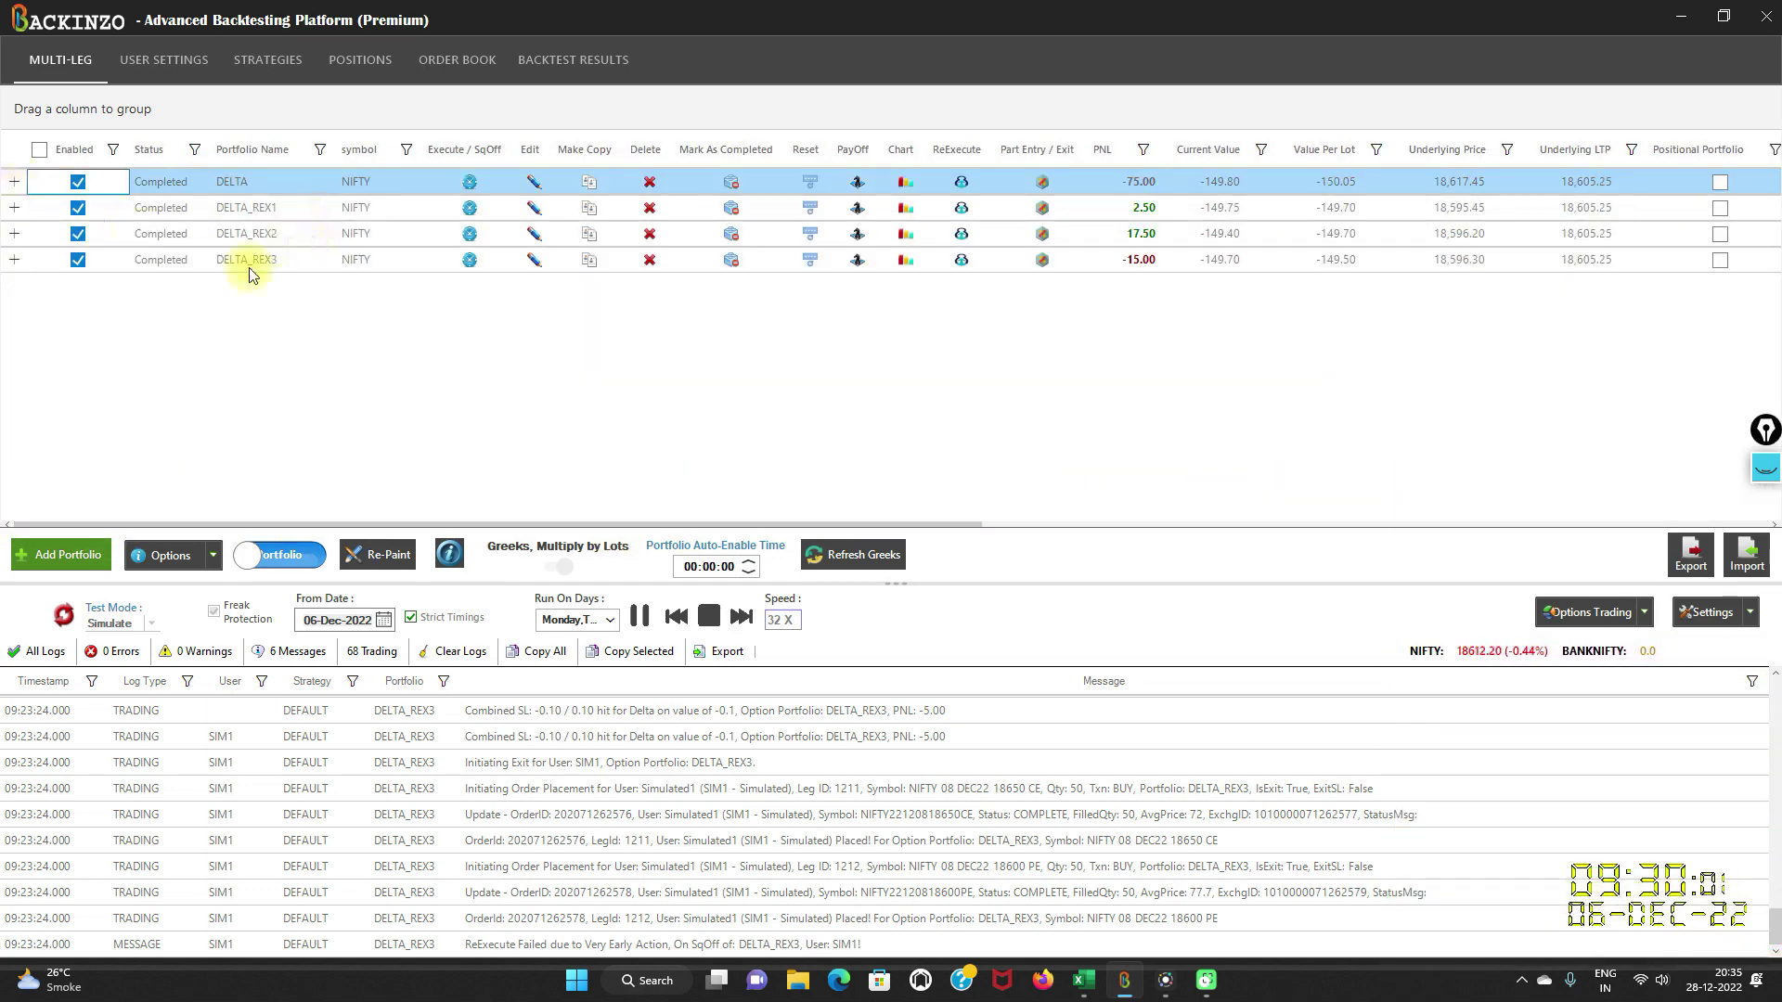